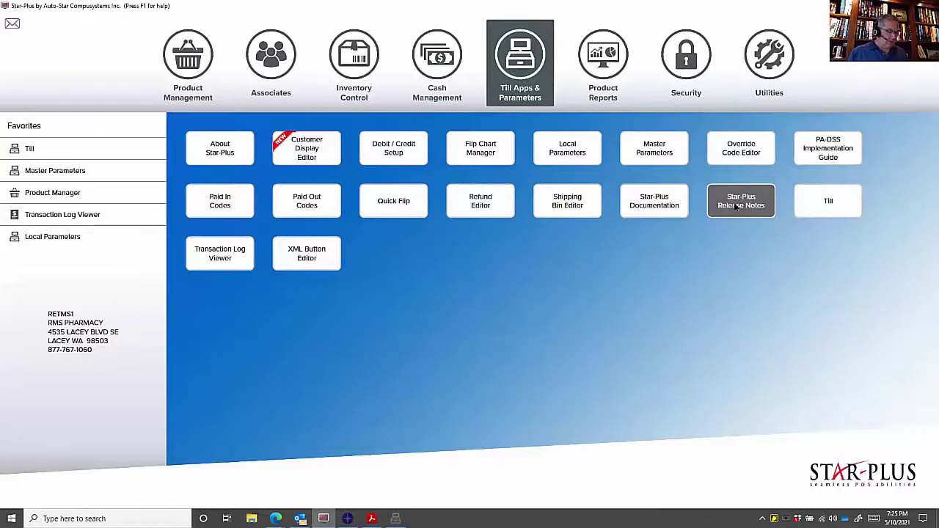
# - Review the Star-Plus 8.3 Release Notes table of contents, then return to the point-of-sale till
pyautogui.hotkey('alt', 'Tab')
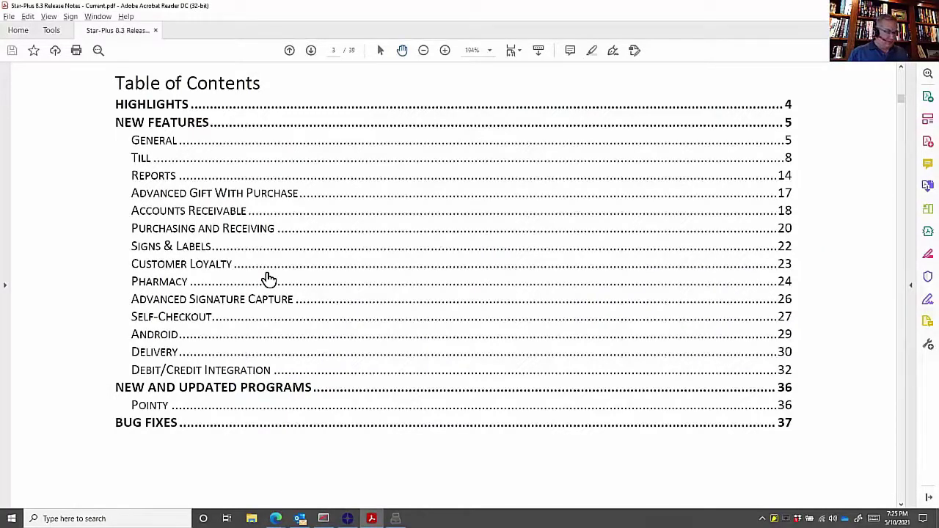
pyautogui.hotkey('alt', 'Tab')
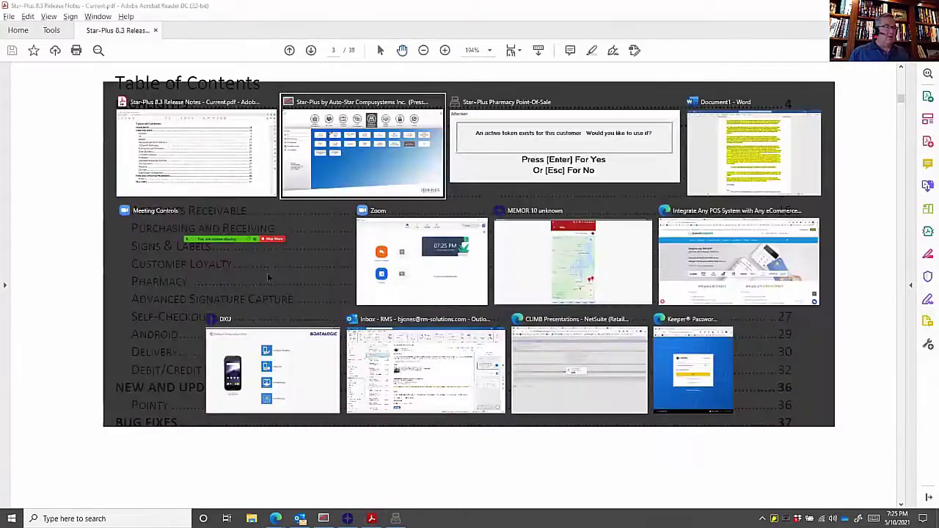
pyautogui.hotkey('alt', 'Tab')
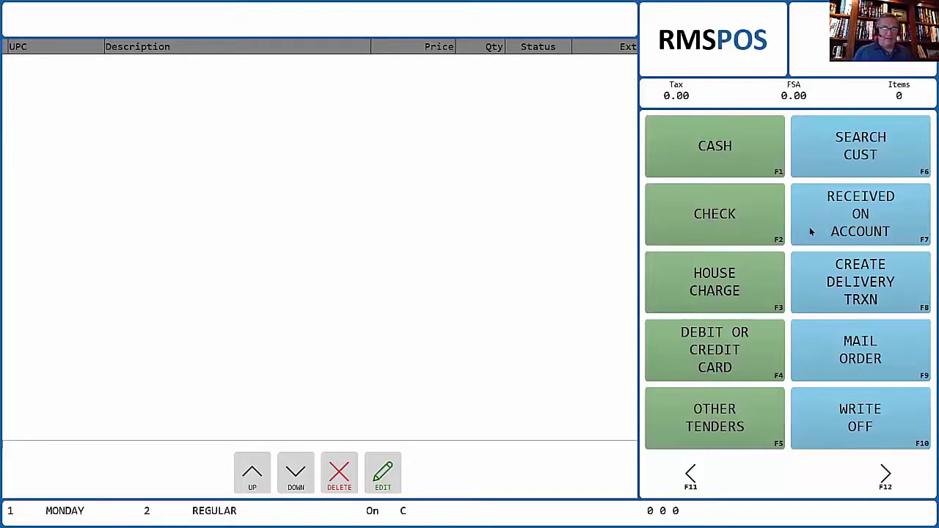
pyautogui.write('30067627240 30067206224 30067205024 ')
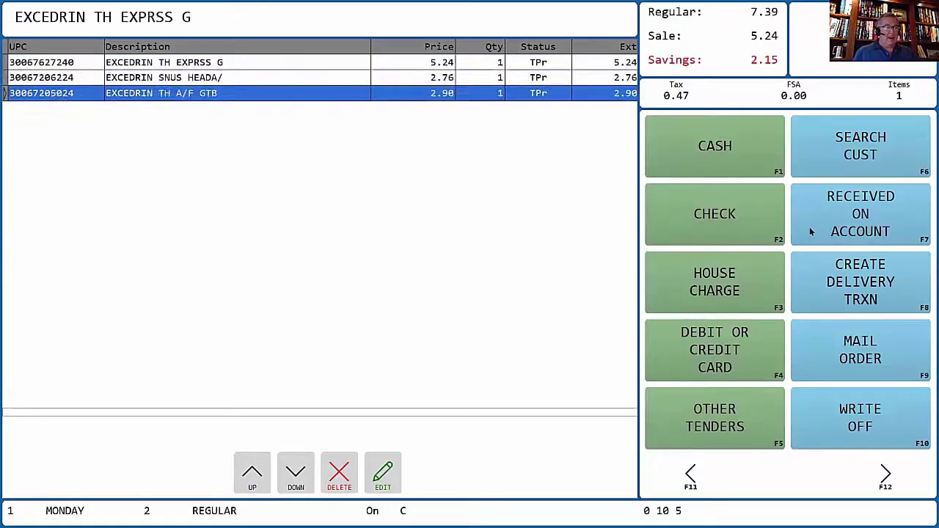
pyautogui.write('30067627220 30067627280')
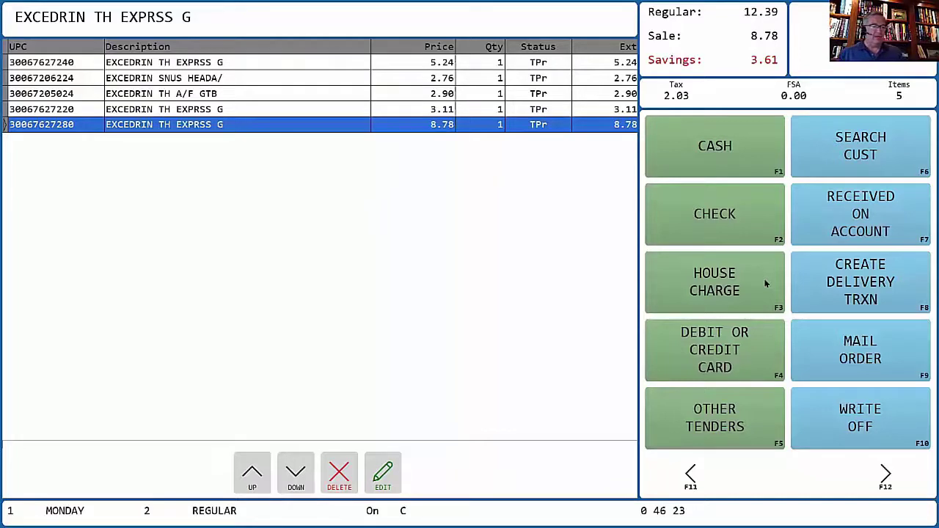
pyautogui.click(765, 283)
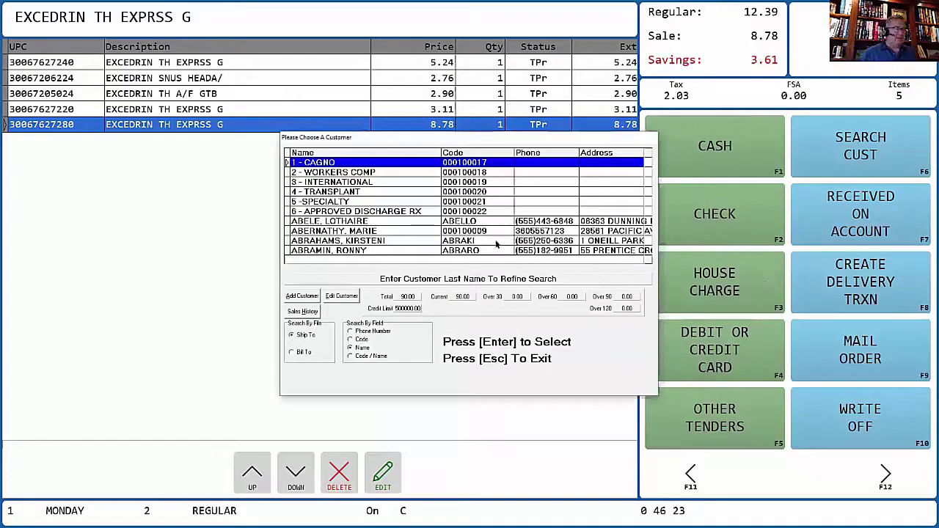
# - House-charge 10.00 to the selected customer's account, leaving 14.82 remaining on the sale
pyautogui.click(495, 232)
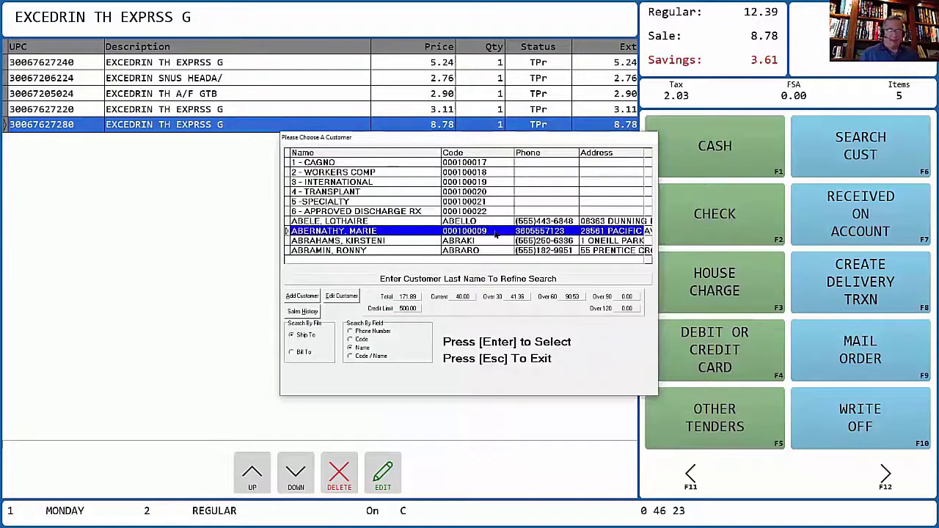
pyautogui.press('Return')
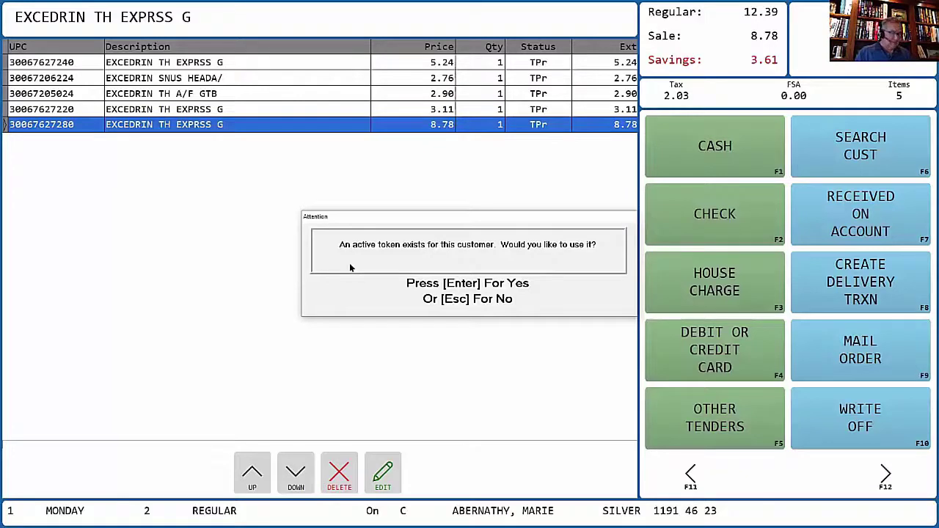
pyautogui.press('Return')
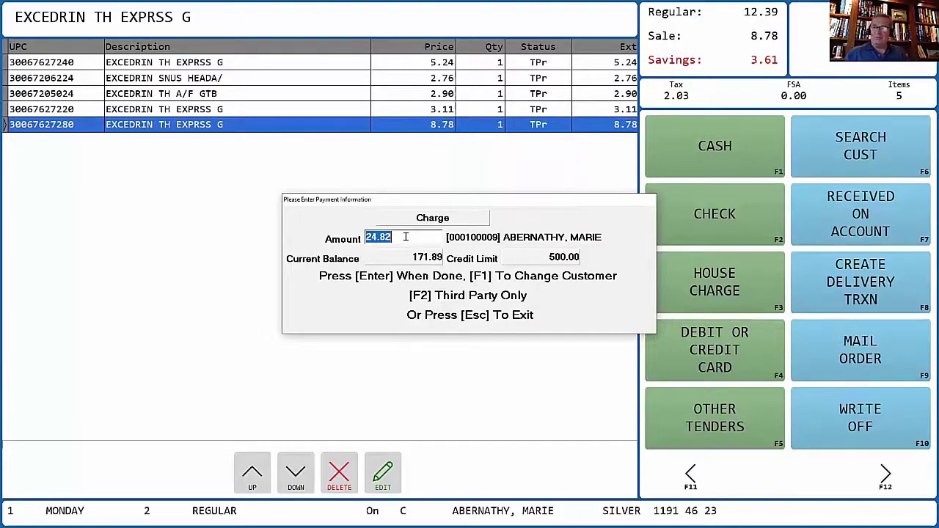
pyautogui.write('10')
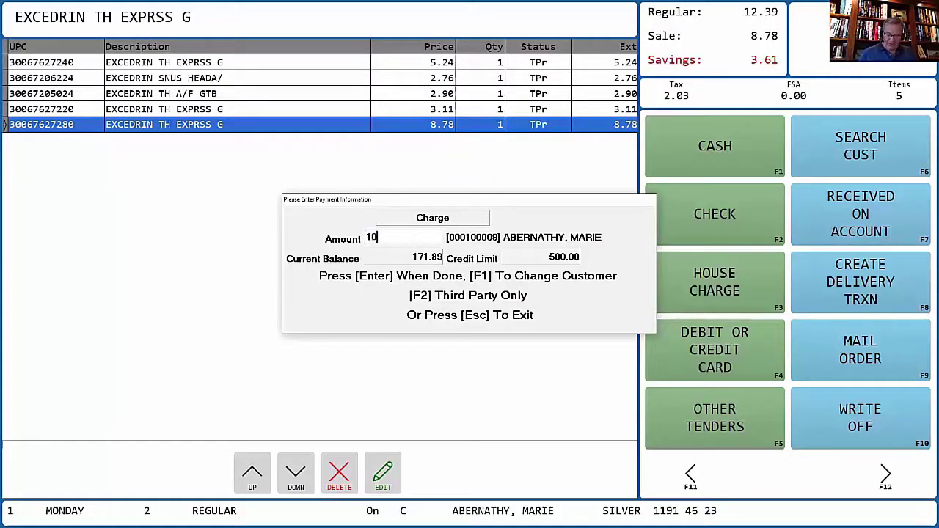
pyautogui.write('.00')
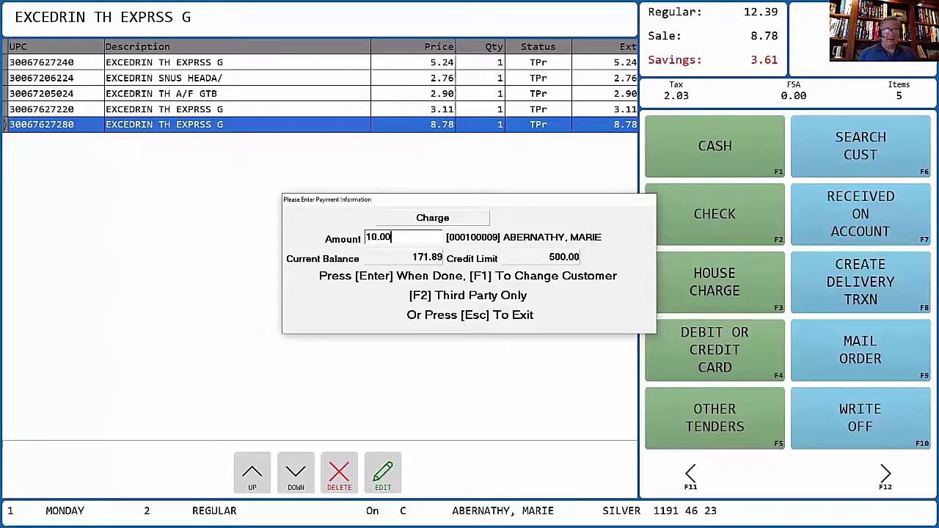
pyautogui.press('Return')
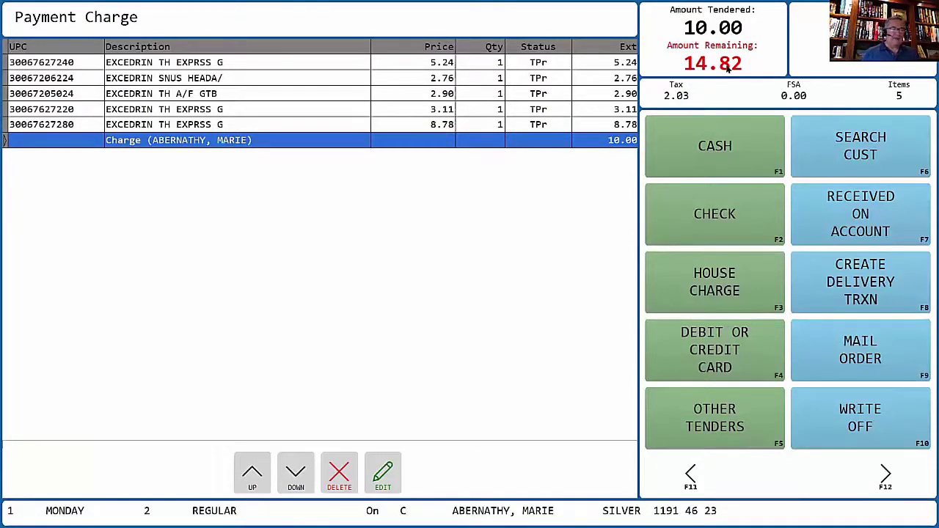
# - House-charge the remaining 14.82 to a second customer's account, clearing the till
pyautogui.click(718, 296)
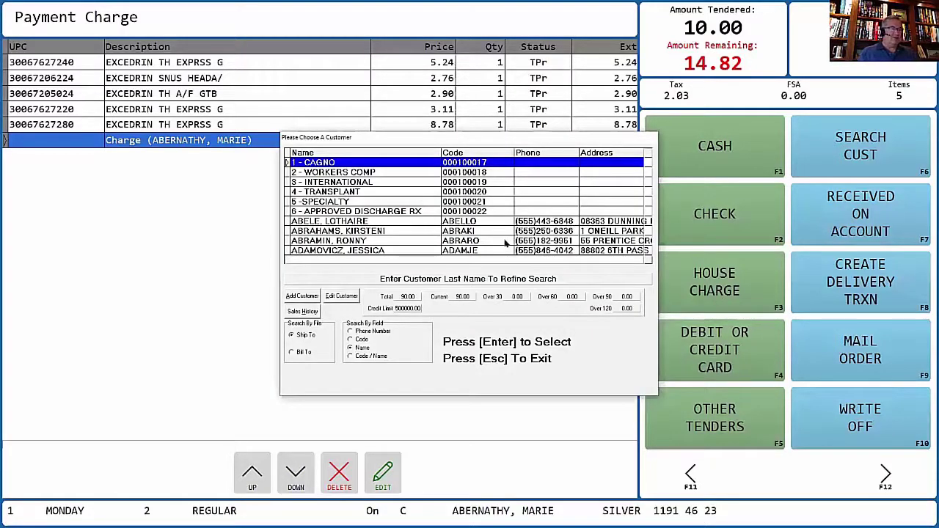
pyautogui.press('Down')
pyautogui.press('Down')
pyautogui.press('Down')
pyautogui.press('Down')
pyautogui.press('Down')
pyautogui.press('Down')
pyautogui.press('Down')
pyautogui.press('Down')
pyautogui.press('Down')
pyautogui.press('Down')
pyautogui.press('Down')
pyautogui.press('Down')
pyautogui.press('Down')
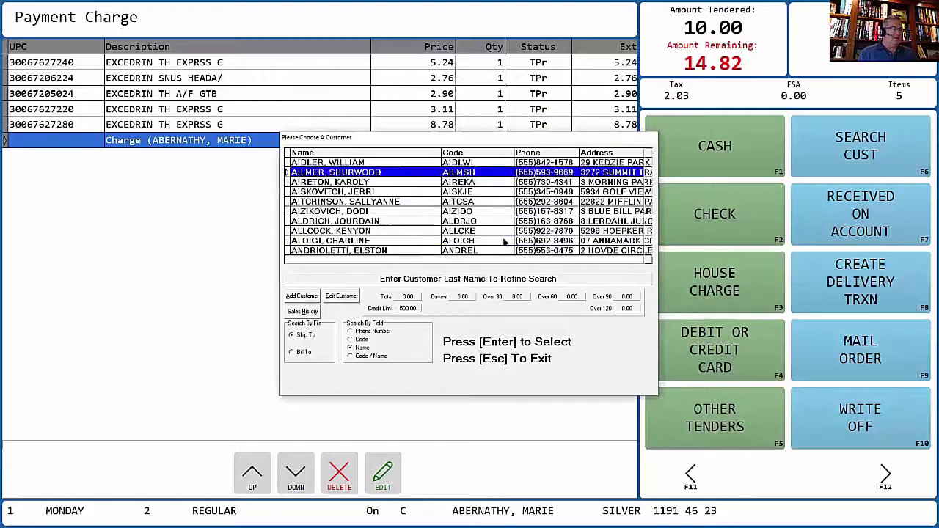
pyautogui.press('Up')
pyautogui.press('Up')
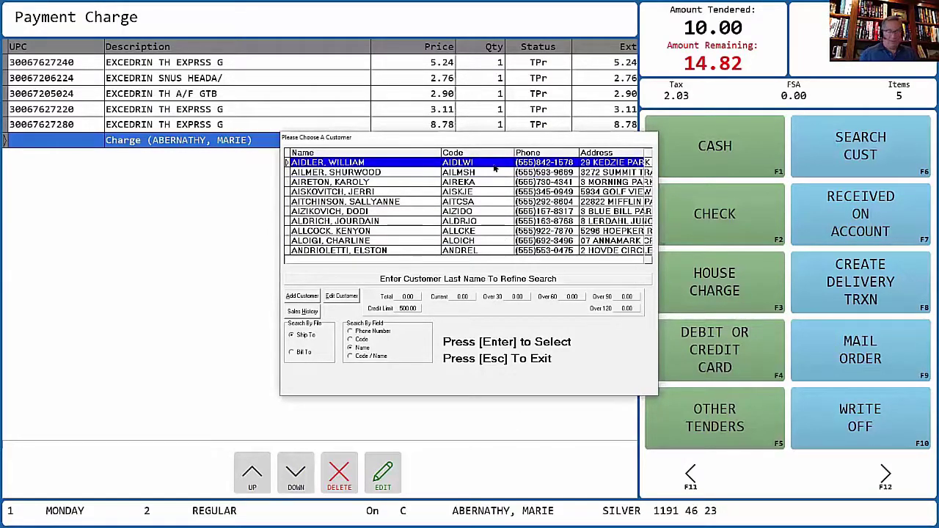
pyautogui.press('Return')
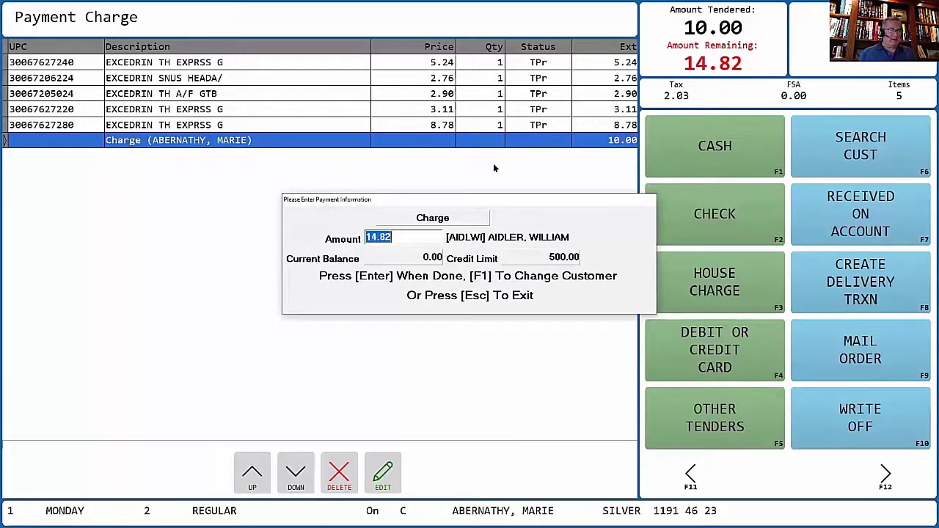
pyautogui.press('Return')
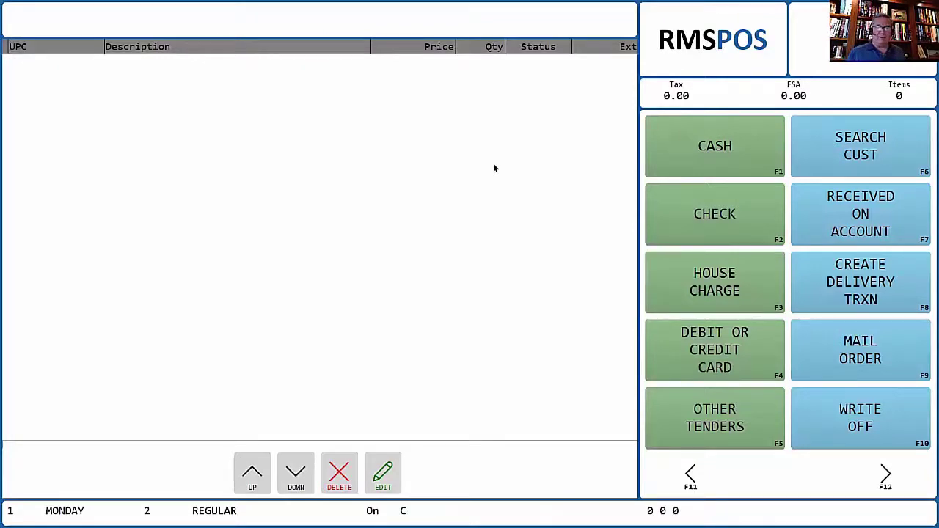
# - In the Star-Plus back office, open Accounts Receivable from the Associates tab
pyautogui.hotkey('alt', 'Tab')
pyautogui.hotkey('alt', 'Tab')
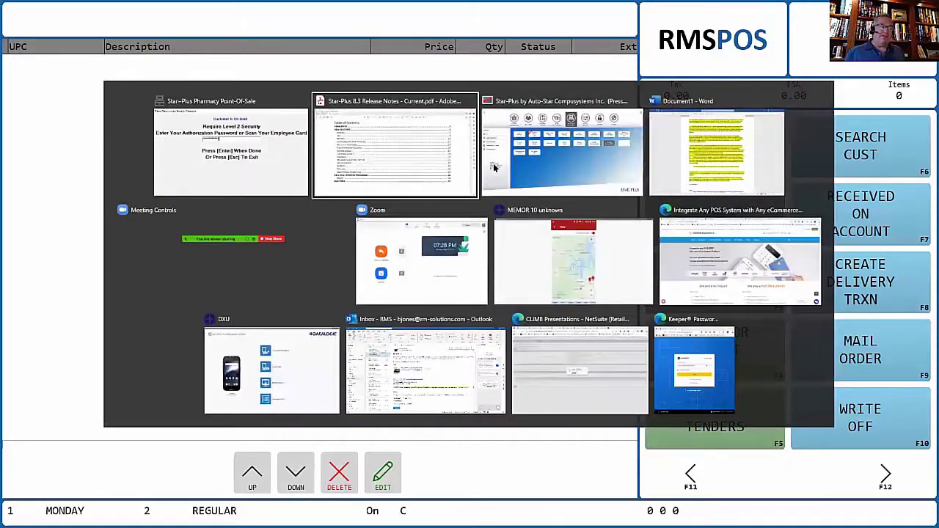
pyautogui.click(494, 167)
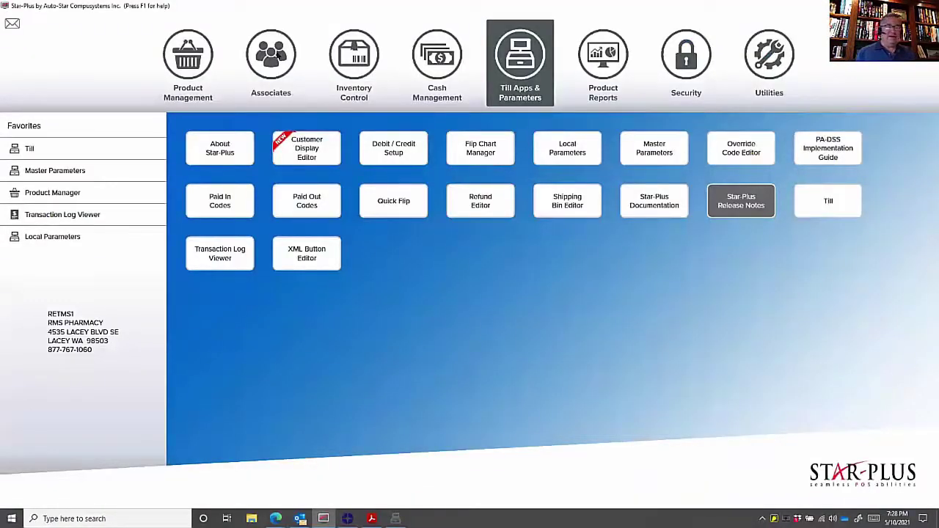
pyautogui.click(279, 56)
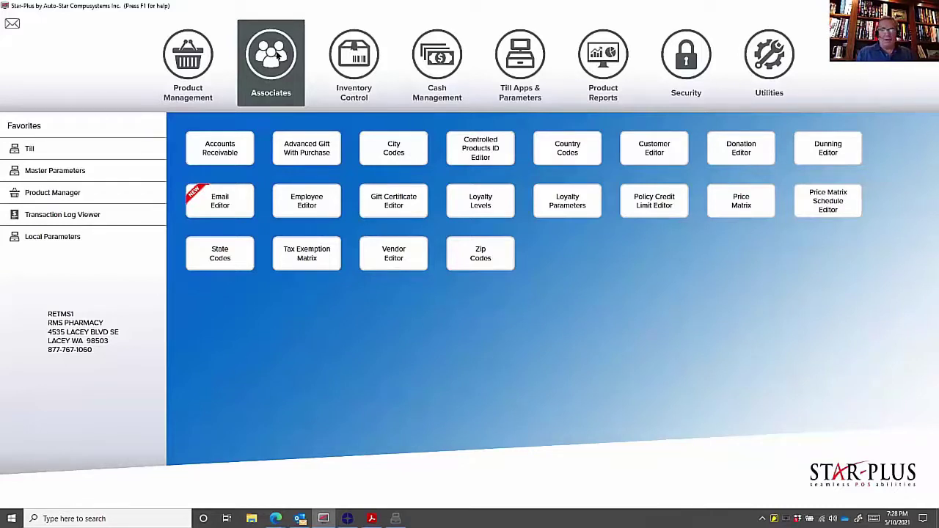
pyautogui.click(220, 154)
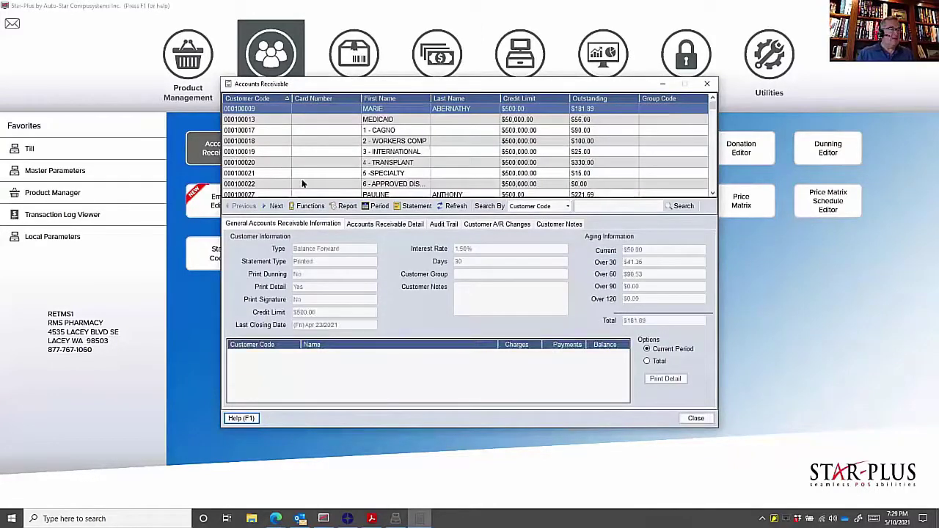
# - Show a customer's Accounts Receivable Detail, select transaction 1-478, and browse the Functions menu
pyautogui.click(313, 195)
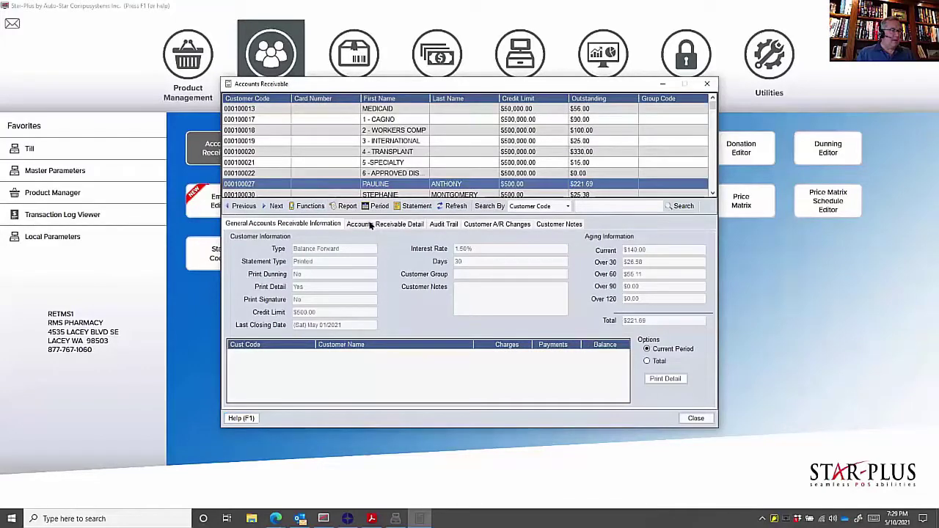
pyautogui.click(369, 224)
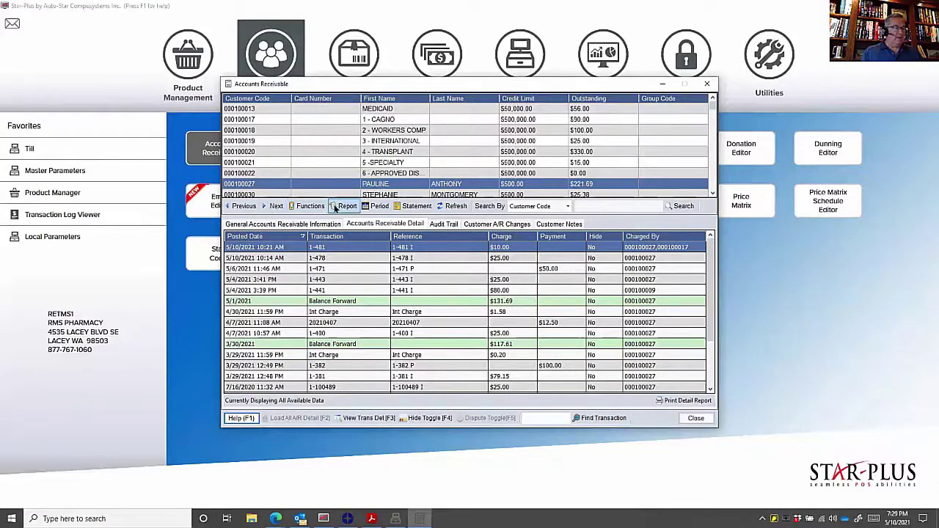
pyautogui.click(305, 207)
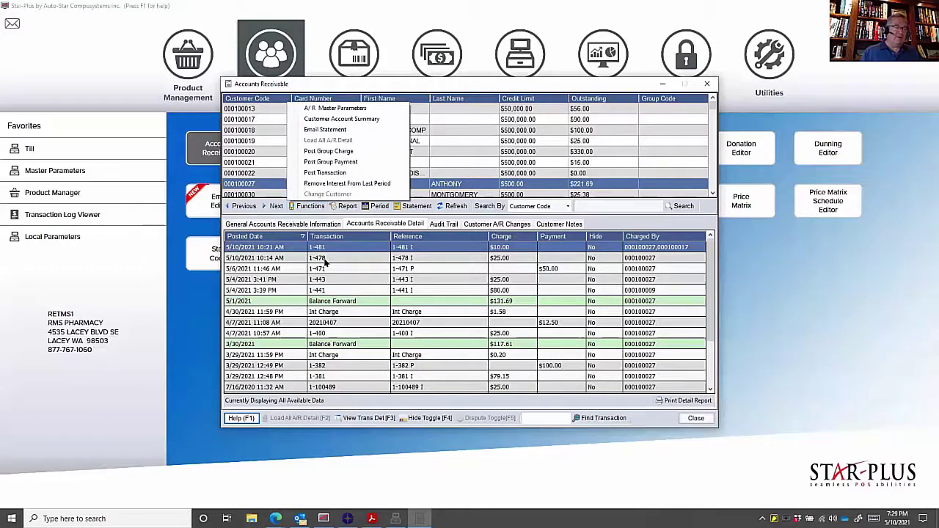
pyautogui.click(324, 259)
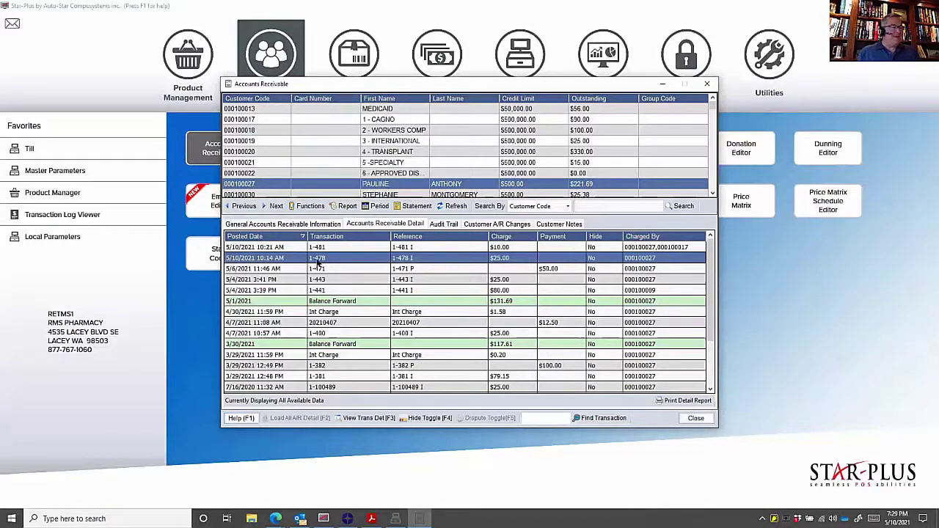
pyautogui.click(317, 208)
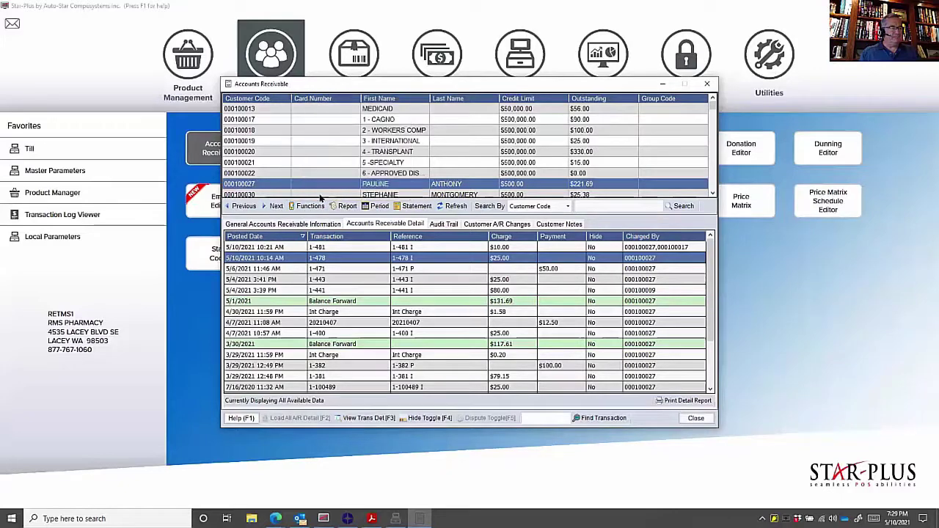
pyautogui.click(321, 195)
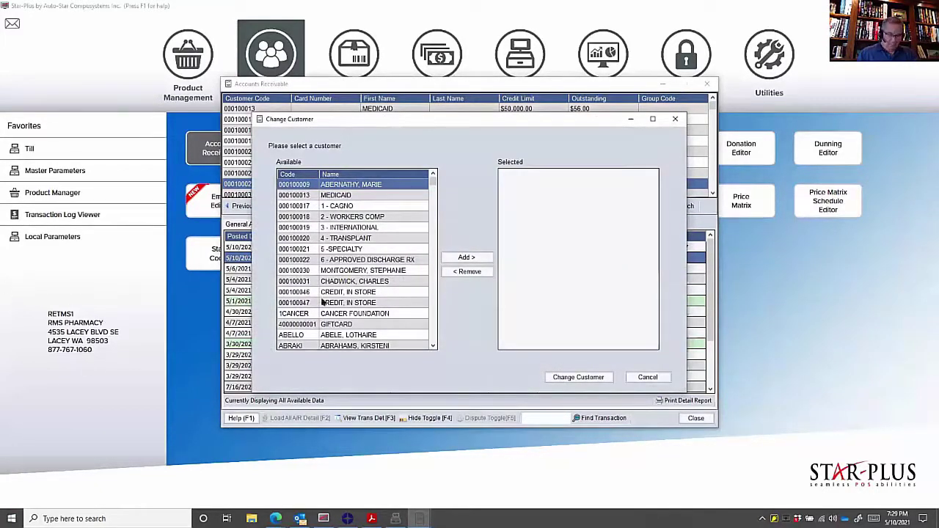
# - Reassign the $25.00 charge 1-478 to a different customer and confirm the change
pyautogui.press('Down')
pyautogui.press('Down')
pyautogui.press('Down')
pyautogui.press('Down')
pyautogui.press('Down')
pyautogui.press('Down')
pyautogui.press('Down')
pyautogui.press('Down')
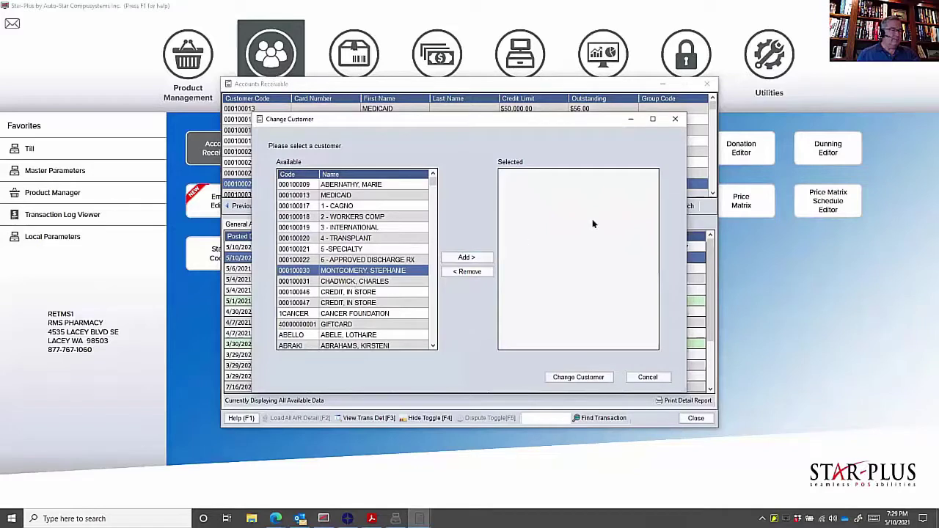
pyautogui.click(475, 261)
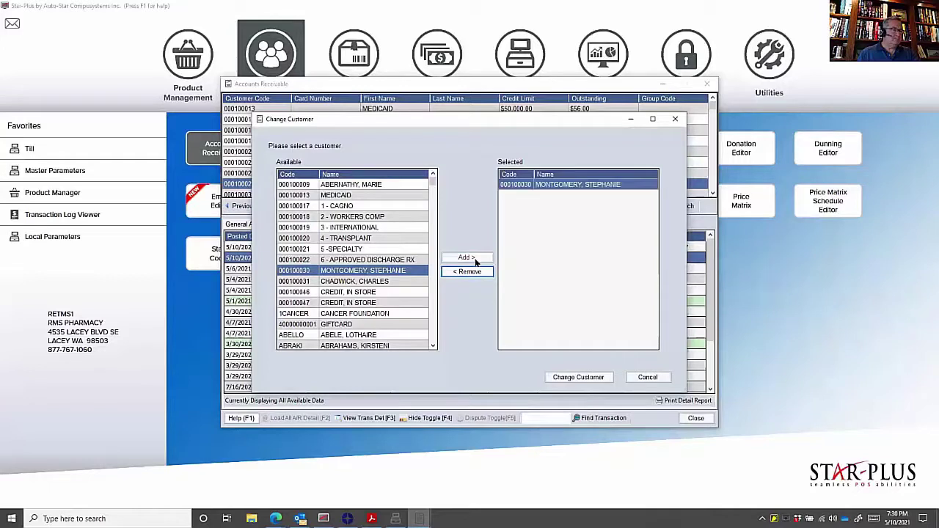
pyautogui.click(571, 378)
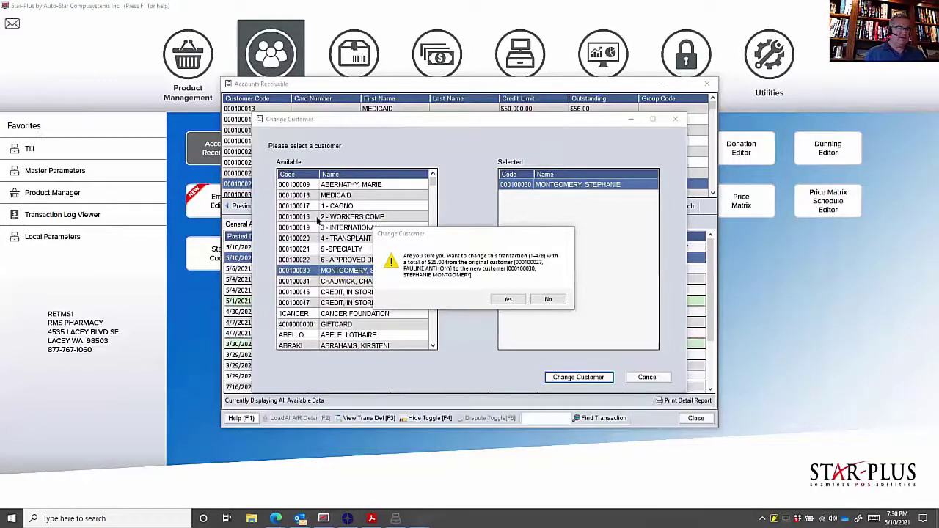
pyautogui.click(513, 299)
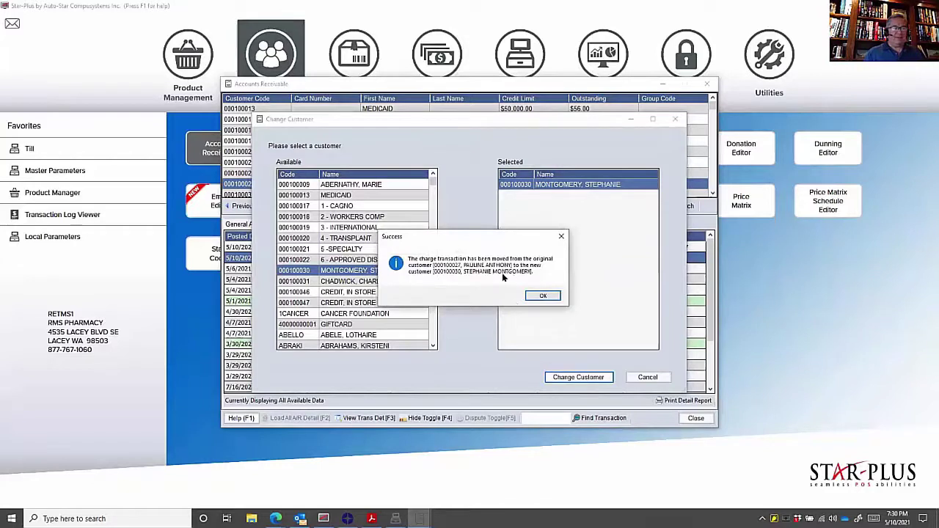
pyautogui.click(543, 296)
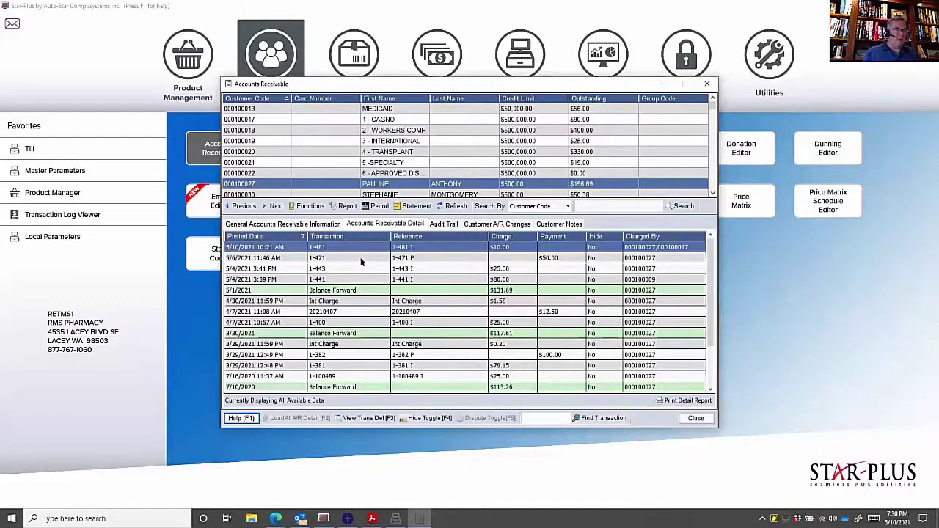
# - Check both customers' audit trails and the new customer's receivable detail, then close Accounts Receivable
pyautogui.click(443, 223)
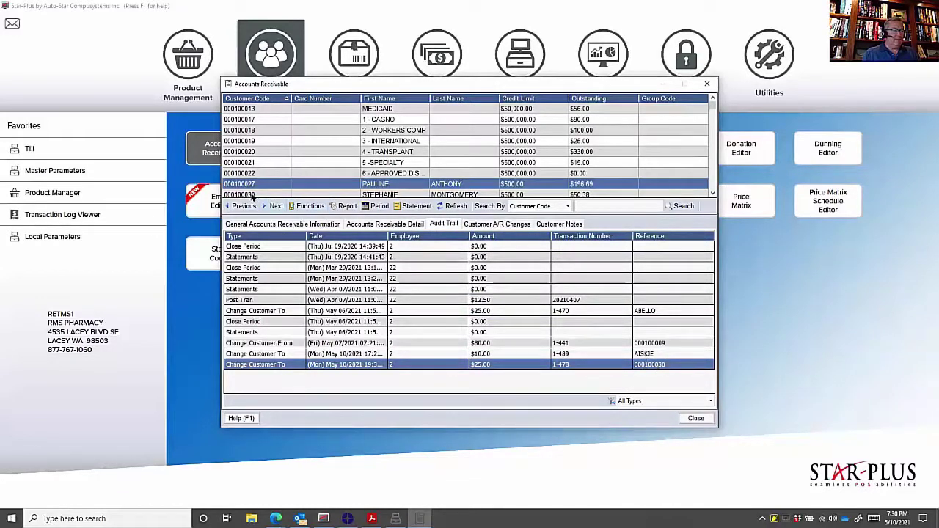
pyautogui.click(381, 194)
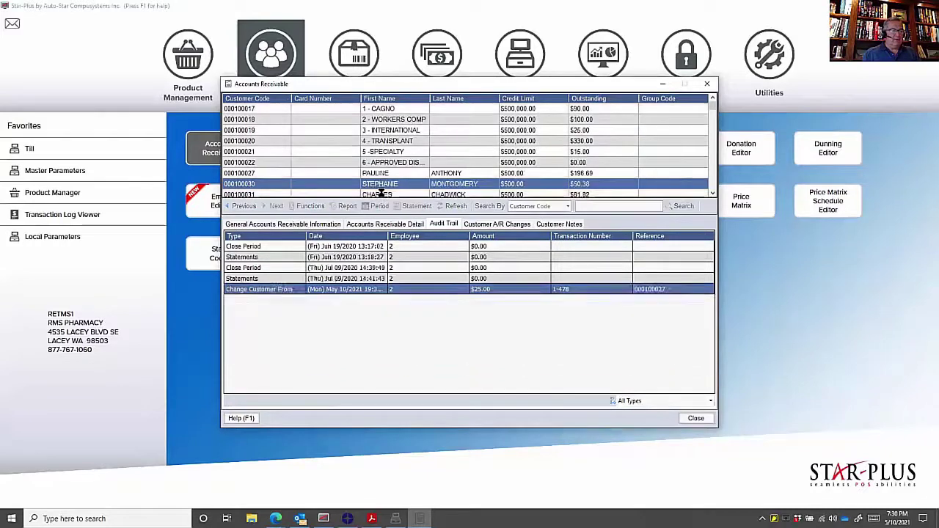
pyautogui.click(441, 211)
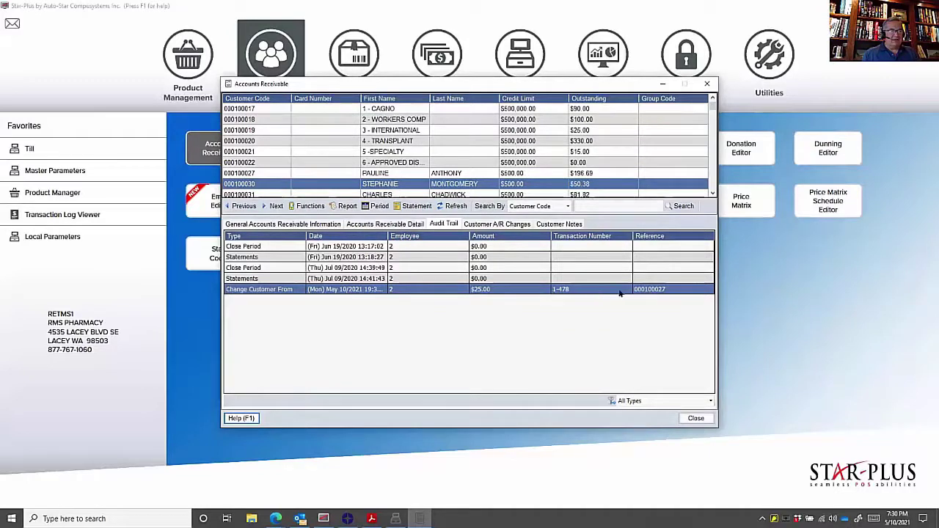
pyautogui.click(358, 224)
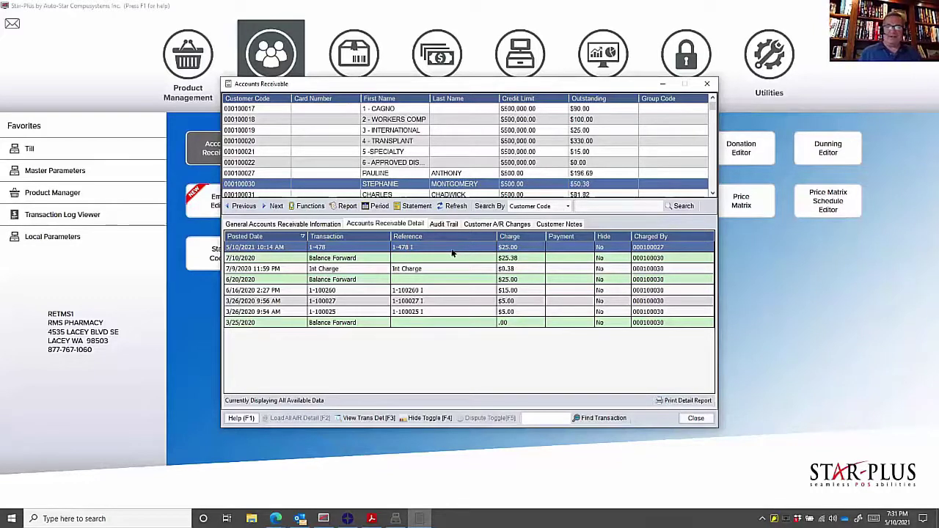
pyautogui.click(695, 418)
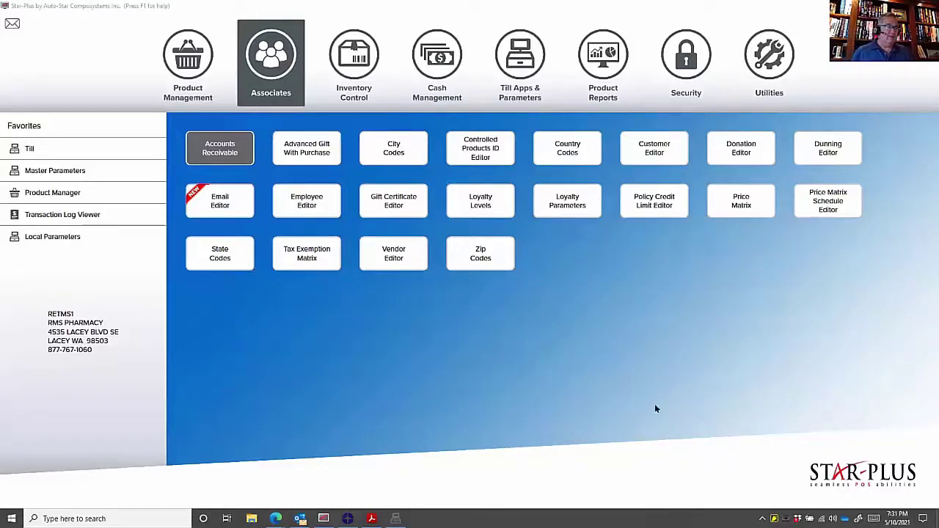
# - View vendor AMBER (AmerisourceBergen) in Vendor Editor, then close it
pyautogui.click(378, 252)
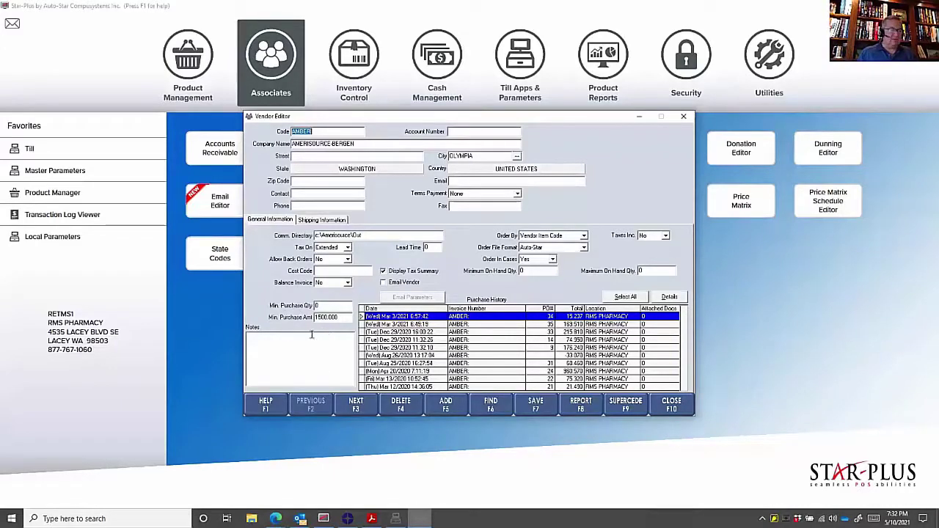
pyautogui.click(661, 405)
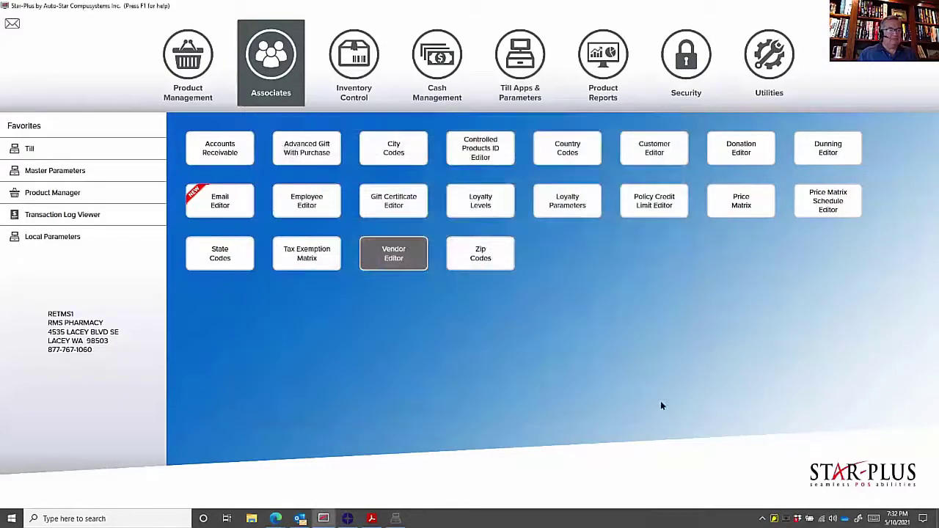
# - Open the Order Set Viewer from the Inventory Control tools
pyautogui.click(357, 63)
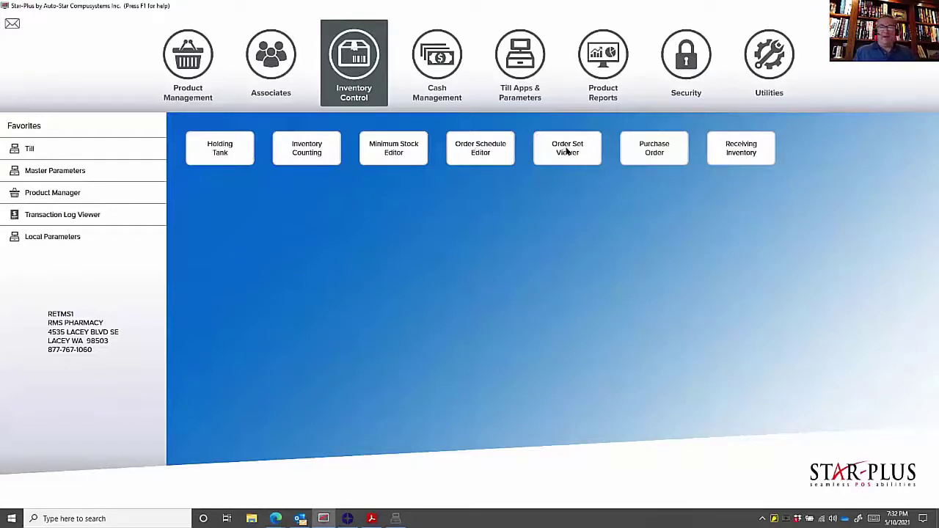
pyautogui.click(567, 150)
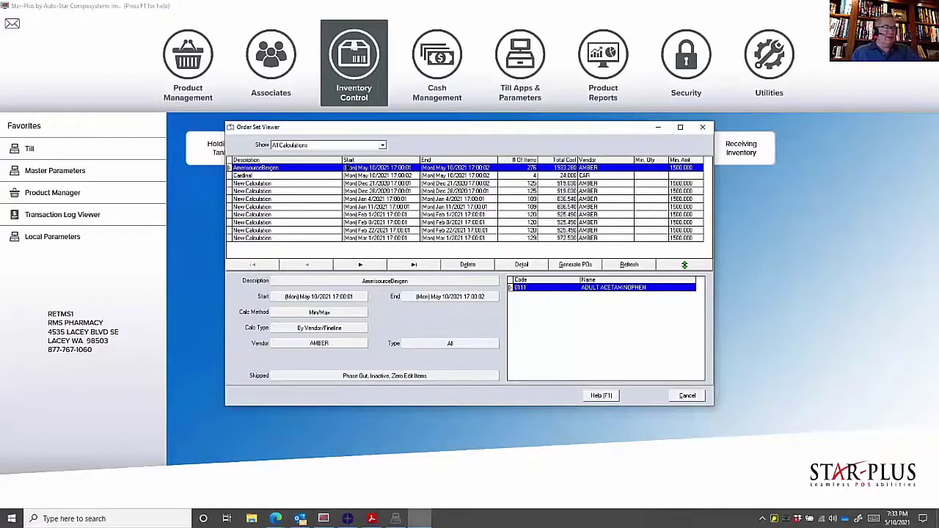
# - Filter the order sets to By Vendor (Min. Purchase Amount), leaving only AmerisourceBergen
pyautogui.click(382, 145)
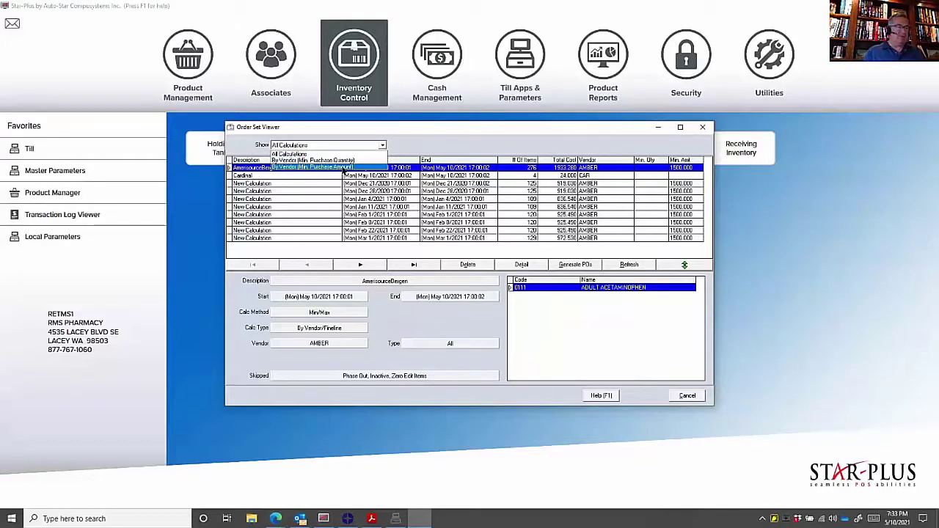
pyautogui.click(343, 168)
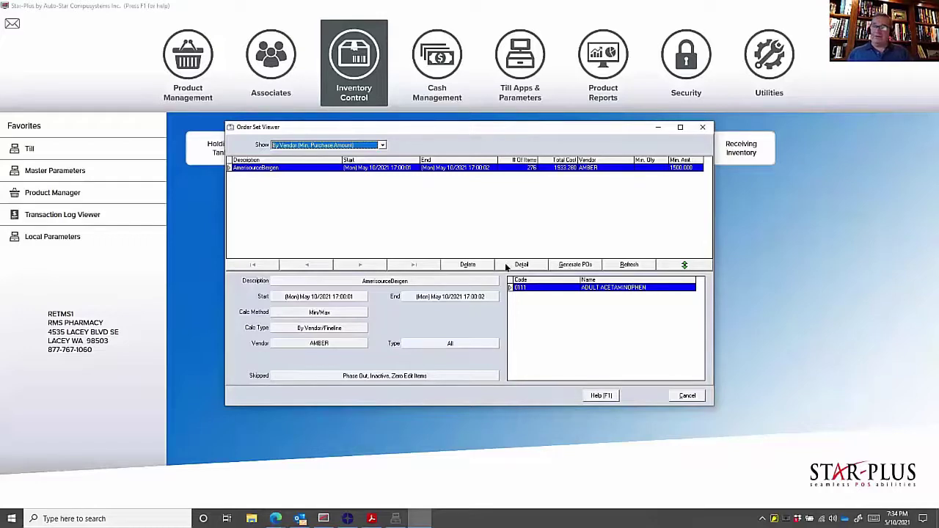
# - Review the AmerisourceBergen set's items, generate its purchase order, and close the Order Set Viewer
pyautogui.click(507, 266)
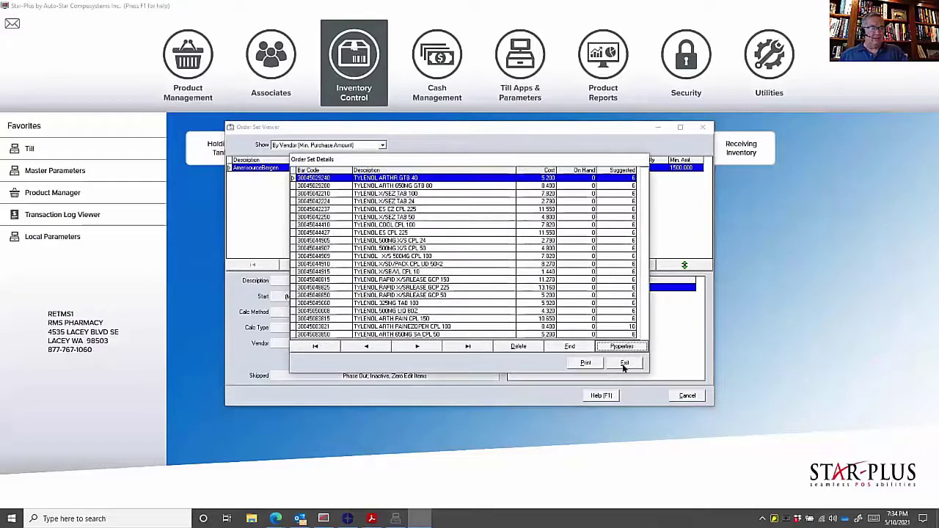
pyautogui.click(624, 366)
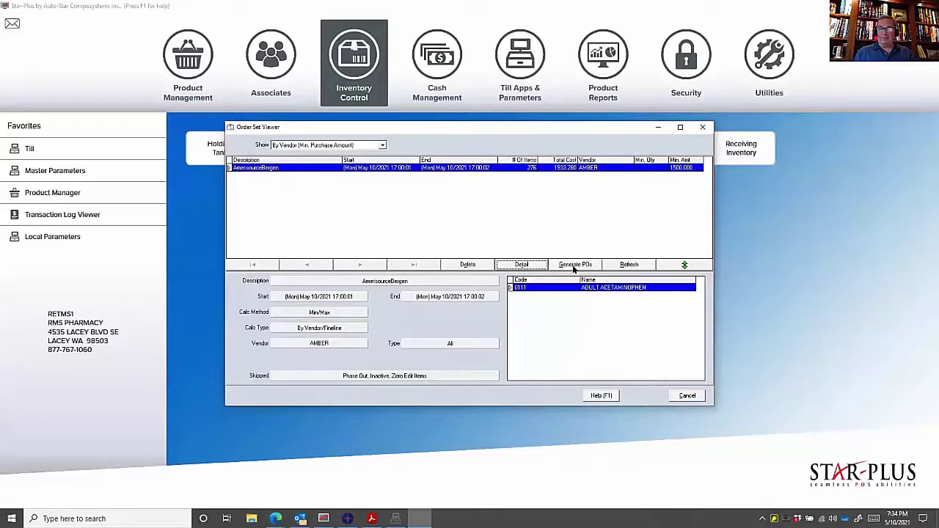
pyautogui.click(573, 266)
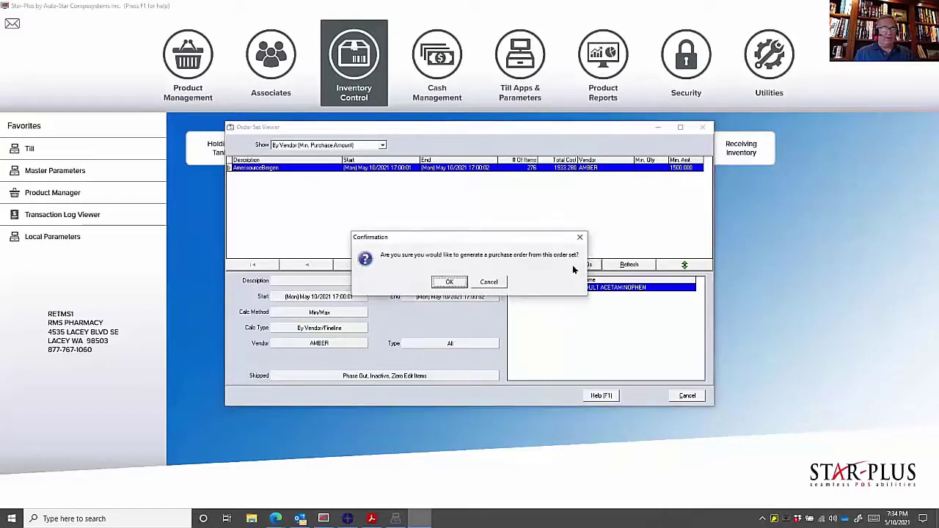
pyautogui.click(450, 283)
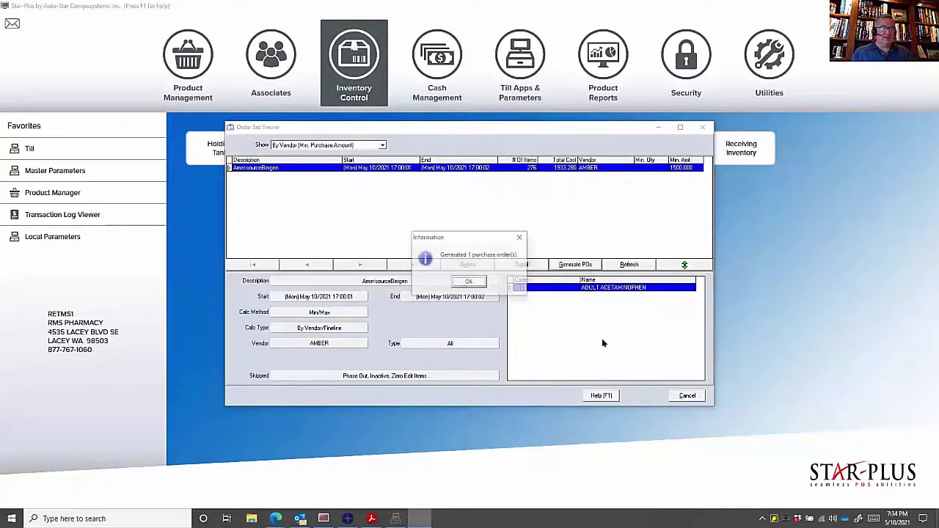
pyautogui.click(469, 283)
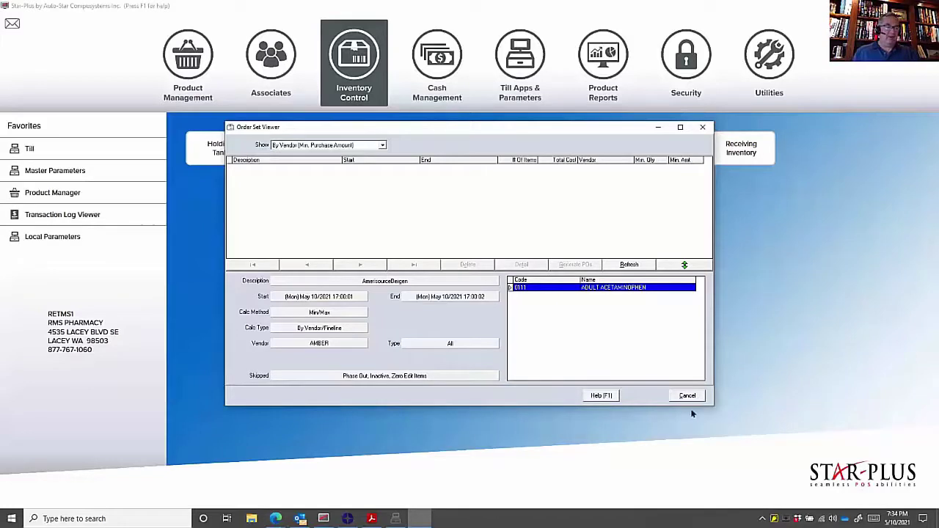
pyautogui.click(693, 396)
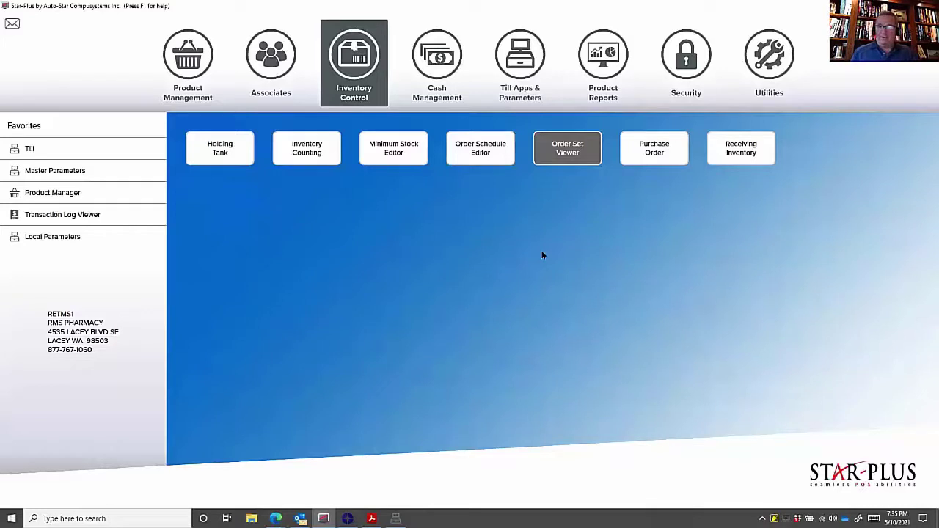
# - Open Product Manager from the Product Management category on the Ocean Potion Lipspf record
pyautogui.click(200, 62)
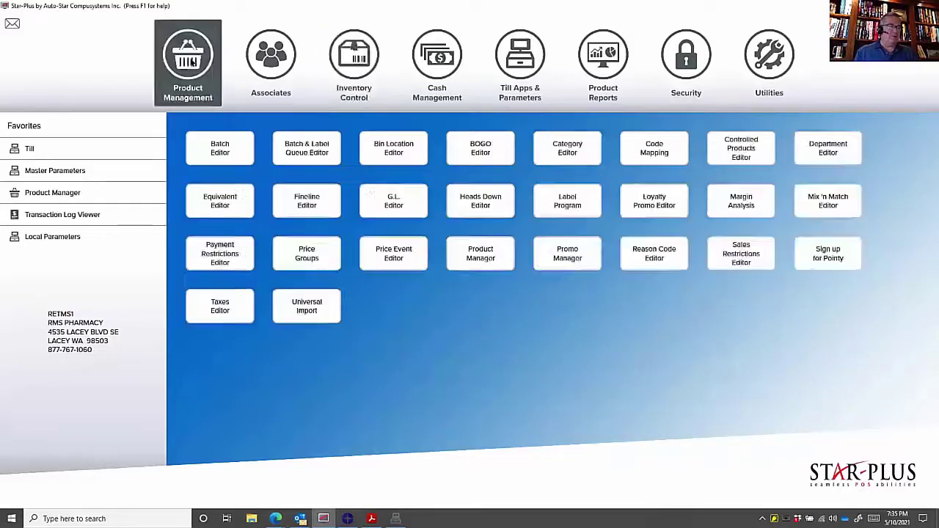
pyautogui.click(505, 258)
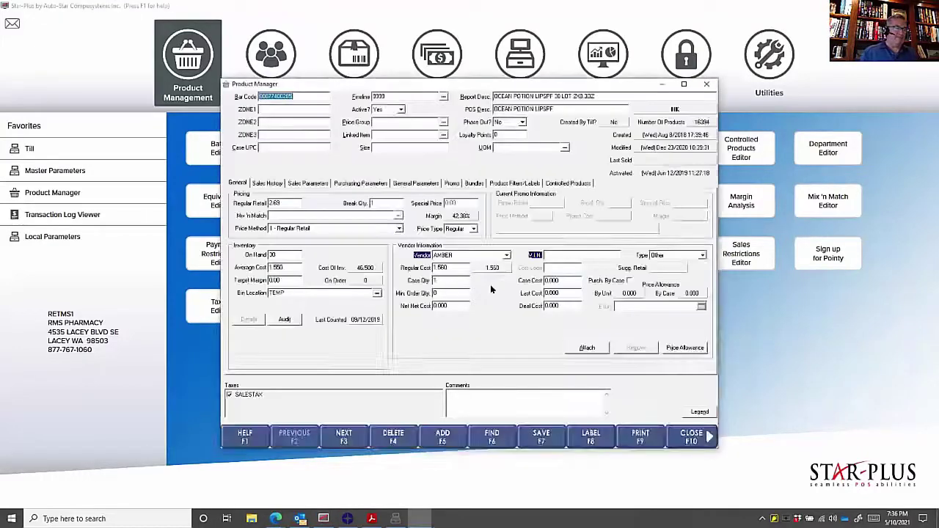
# - Set Online Item to Yes under Sales Parameters for Ocean Potion Lipspf and close the record
pyautogui.click(312, 184)
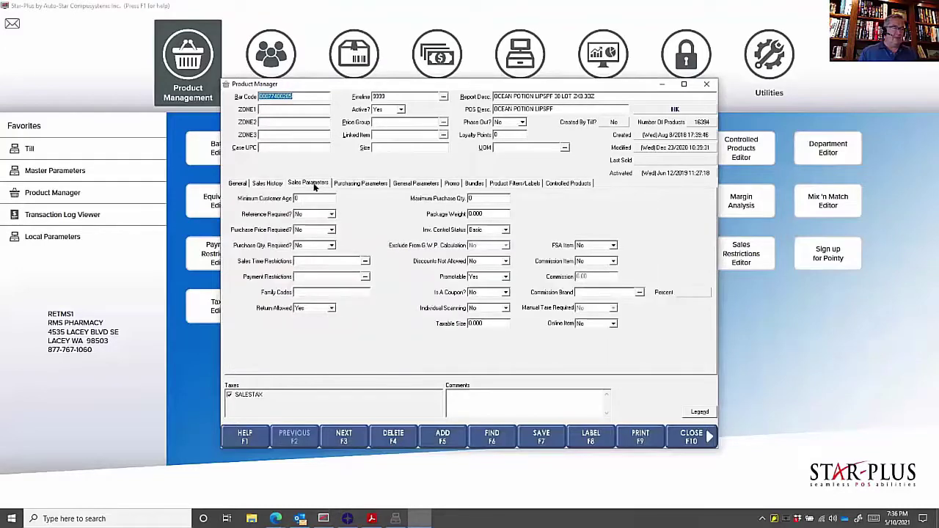
pyautogui.click(589, 322)
pyautogui.click(592, 339)
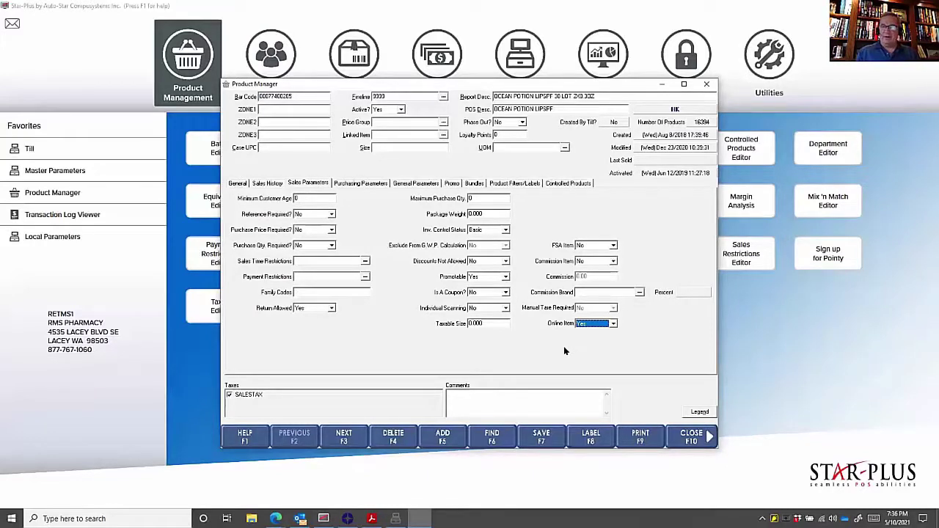
pyautogui.click(680, 435)
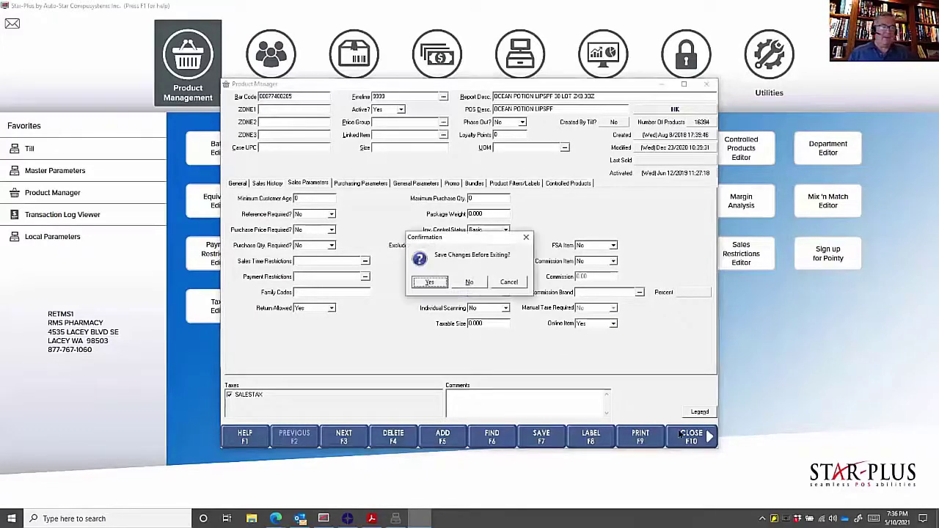
# - Answer Yes to save the Ocean Potion Lipspf changes so Product Manager closes
pyautogui.click(432, 283)
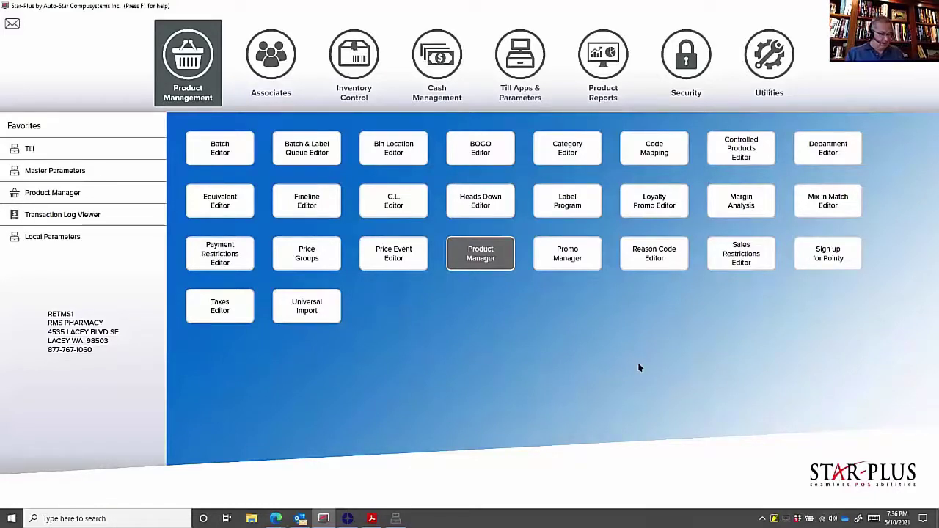
pyautogui.hotkey('alt', 'Tab')
# - Switch to the 24SevenCommerce POS integration page in the browser, then back to Star-Plus
pyautogui.hotkey('alt', 'Tab')
pyautogui.hotkey('alt', 'Tab')
pyautogui.hotkey('alt', 'Tab')
pyautogui.hotkey('alt', 'Tab')
pyautogui.hotkey('alt', 'Tab')
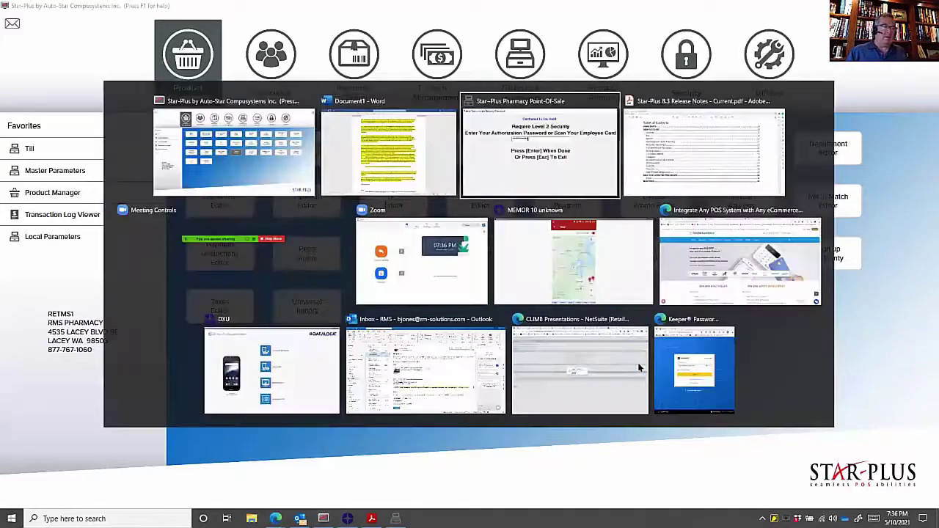
pyautogui.hotkey('alt', 'Tab')
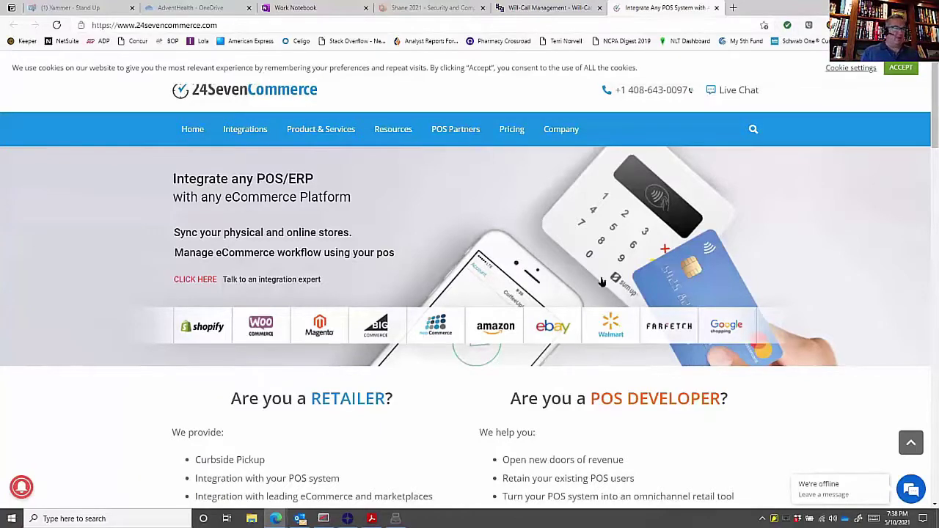
pyautogui.hotkey('alt', 'Tab')
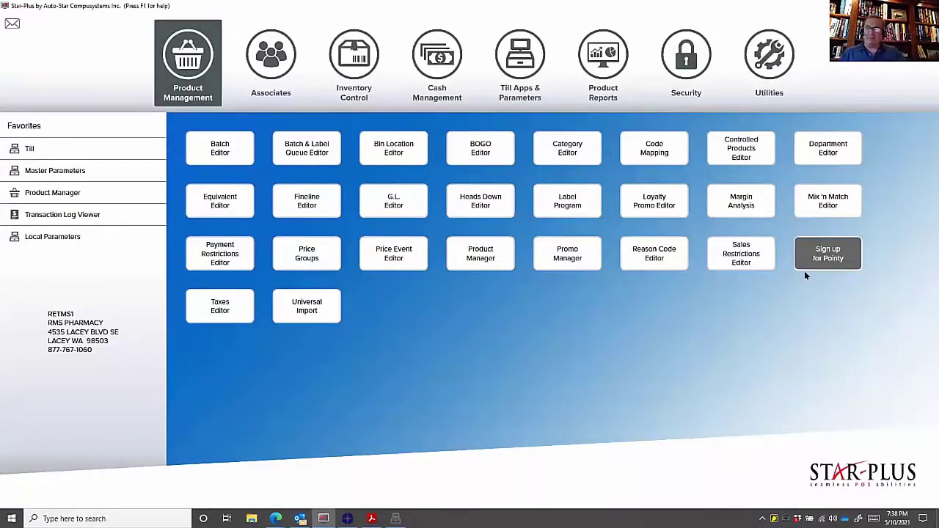
# - Choose 'Sign up for Pointy' in the Product Management editor grid
pyautogui.click(804, 271)
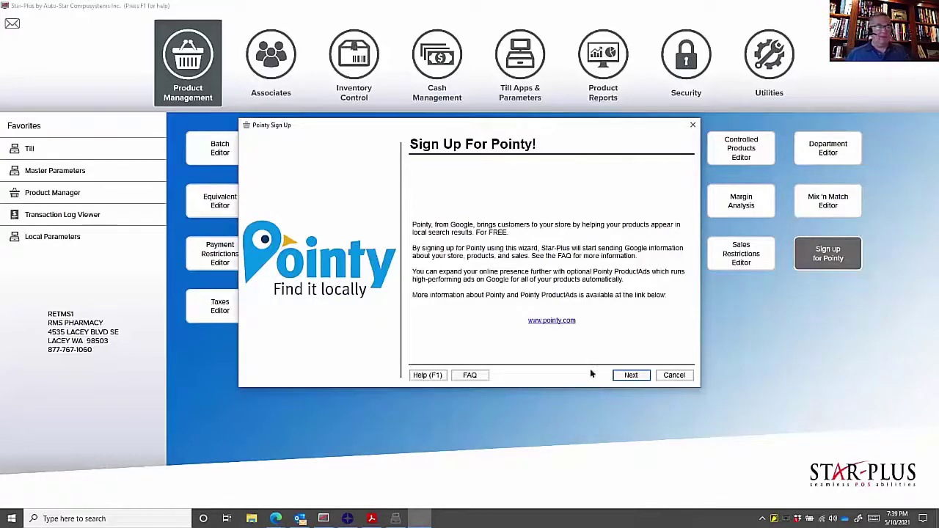
# - Fill Pointy's Owner Information with the owner's full name, e-mail address and phone number
pyautogui.click(628, 378)
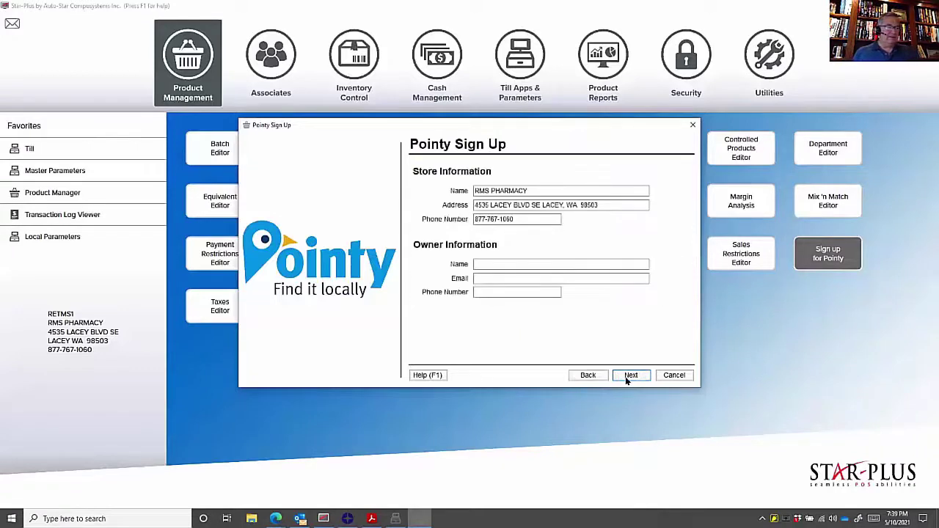
pyautogui.click(504, 263)
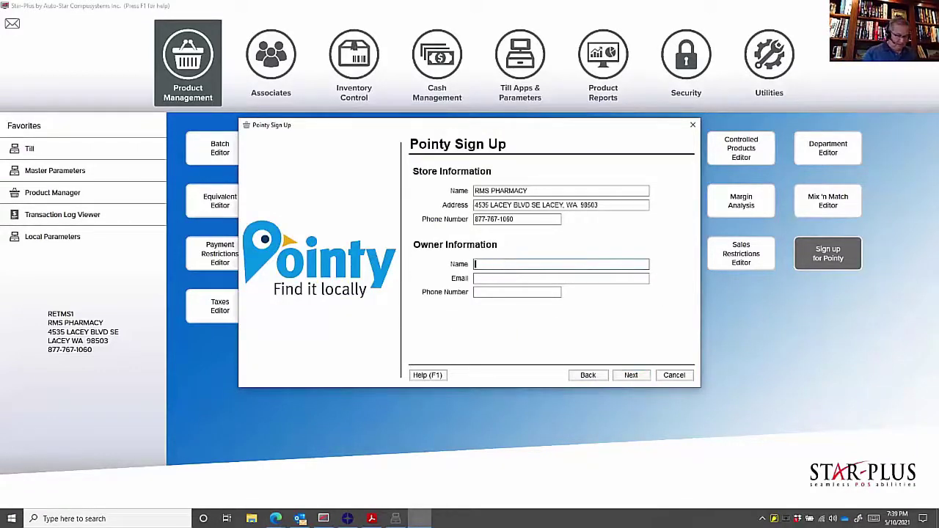
pyautogui.write('kevin')
pyautogui.press('BackSpace')
pyautogui.press('BackSpace')
pyautogui.press('BackSpace')
pyautogui.press('BackSpace')
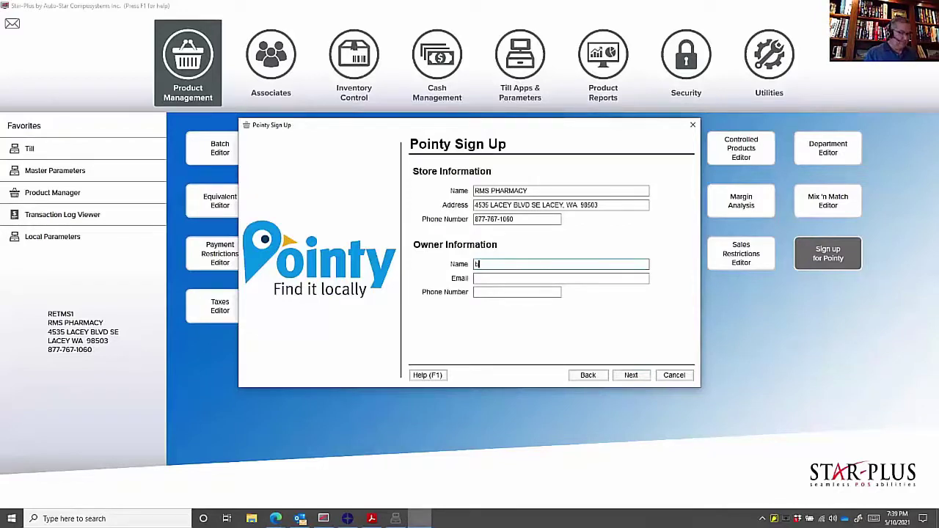
pyautogui.press('BackSpace')
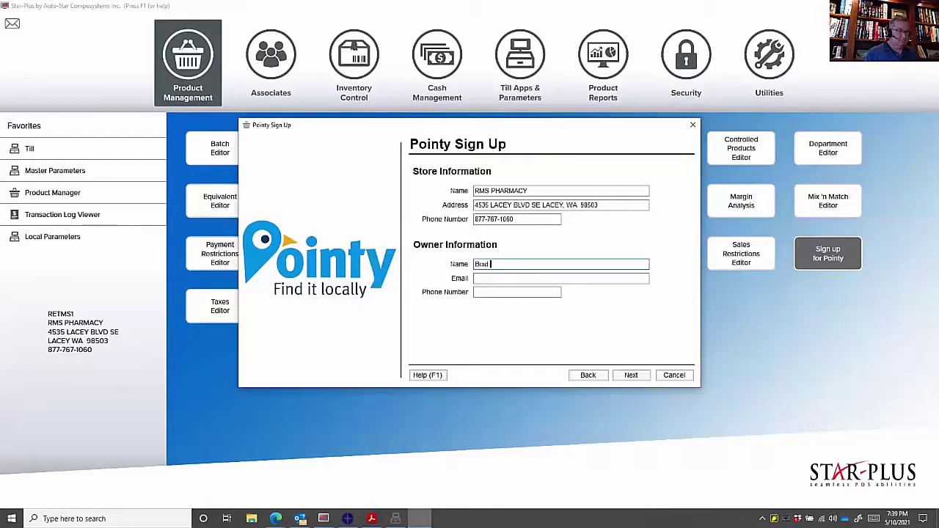
pyautogui.click(514, 278)
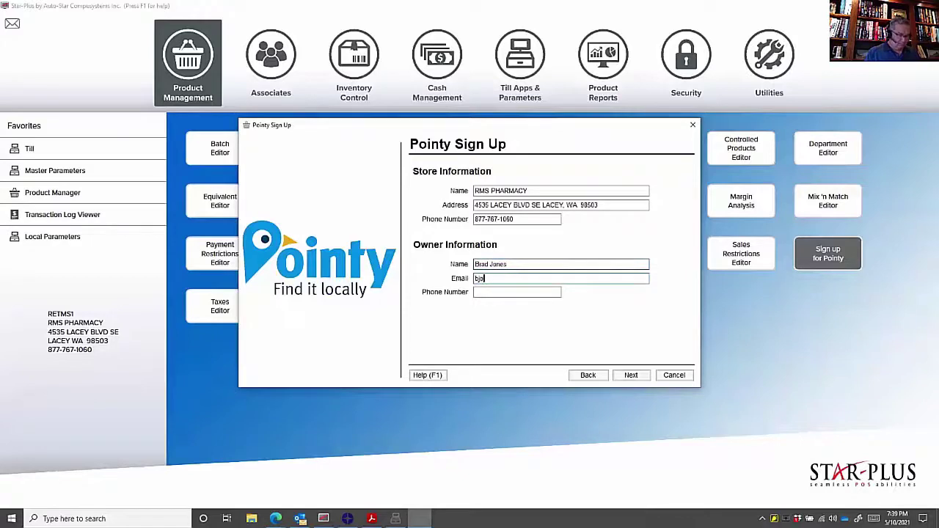
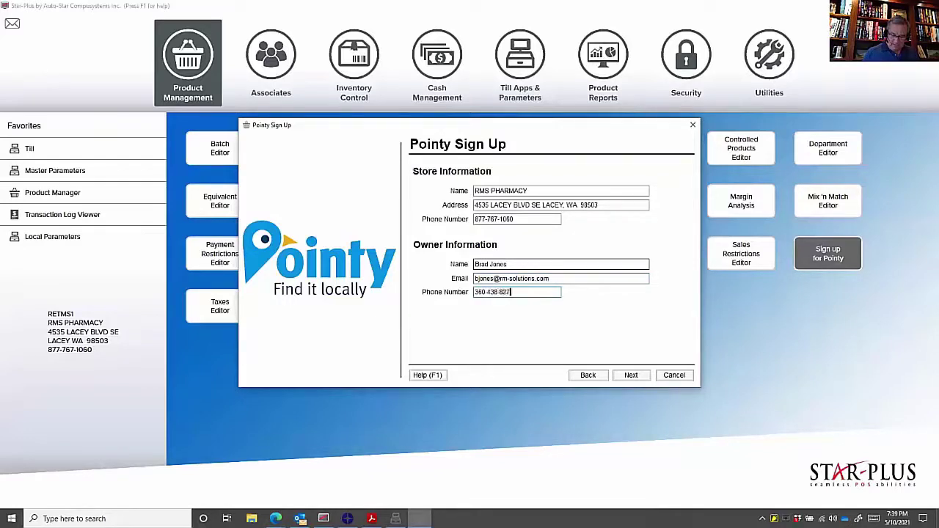
pyautogui.click(632, 376)
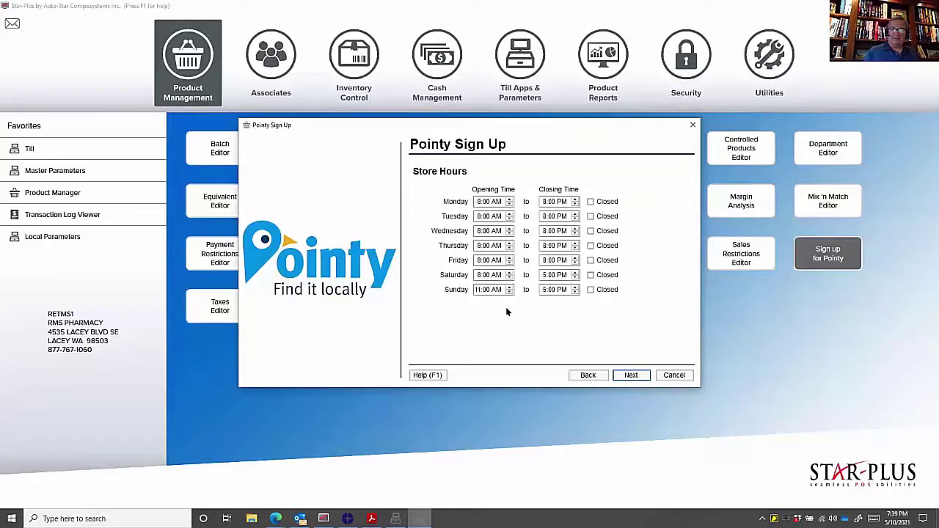
# - Mark Sunday as Closed in the store hours and submit the sign-up past the summary
pyautogui.click(589, 290)
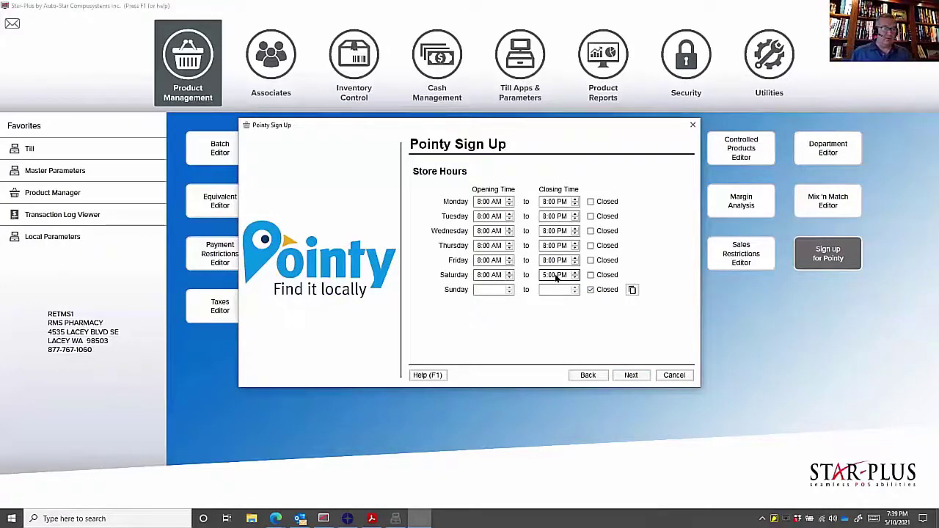
pyautogui.click(632, 374)
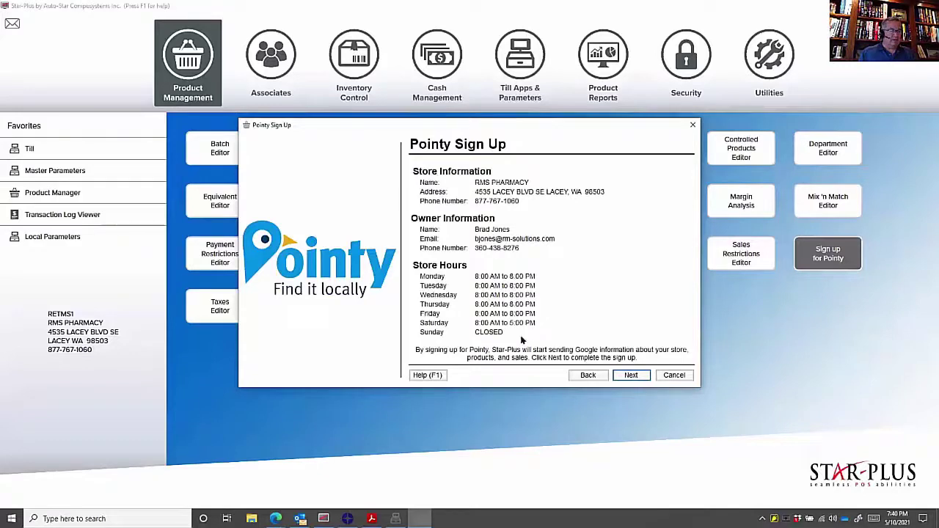
pyautogui.click(632, 376)
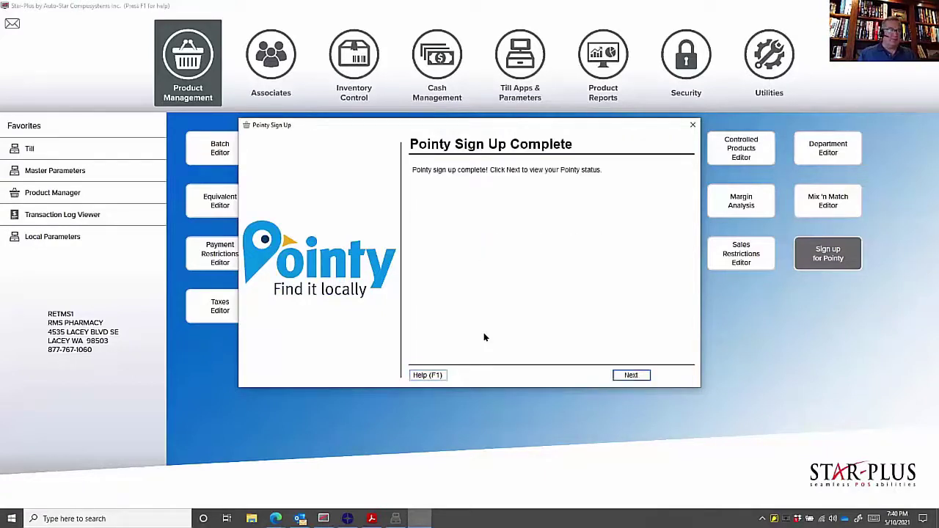
# - View the Pointy status, then disable Pointy and acknowledge the disabled notice
pyautogui.click(629, 374)
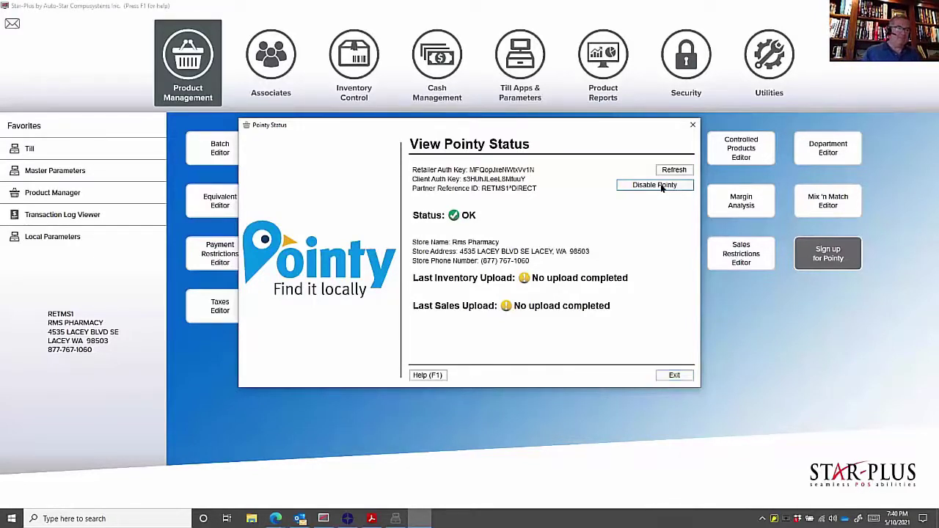
pyautogui.click(660, 186)
pyautogui.click(512, 307)
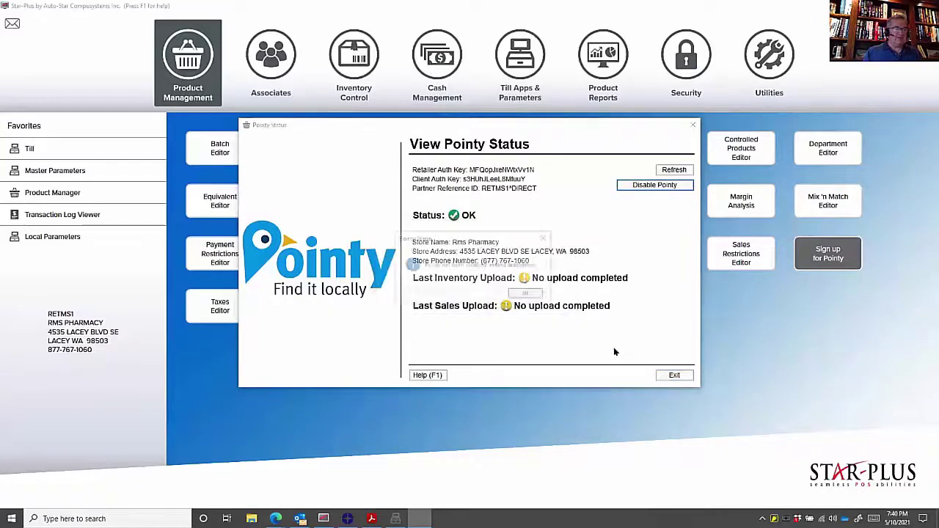
pyautogui.click(528, 294)
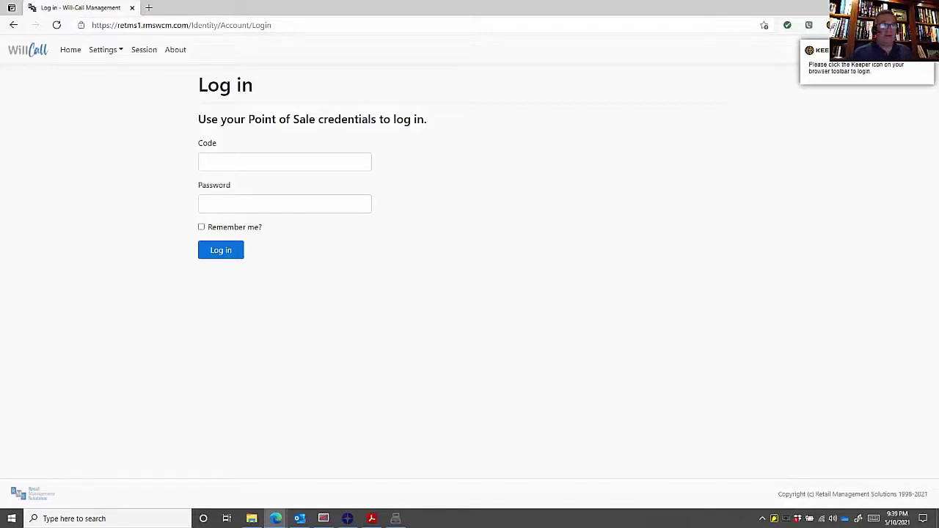
# - Dismiss the password manager popup and sign in with the Point of Sale code and password
pyautogui.click(925, 66)
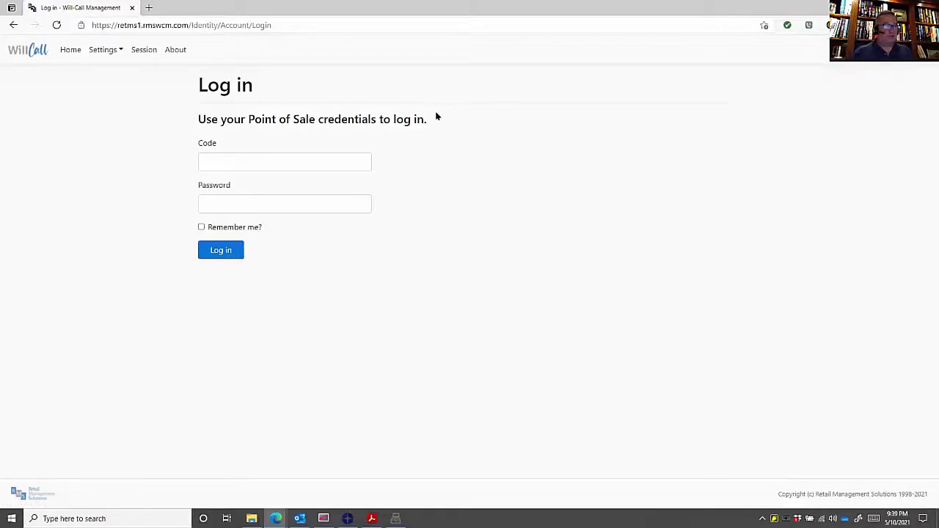
pyautogui.click(261, 160)
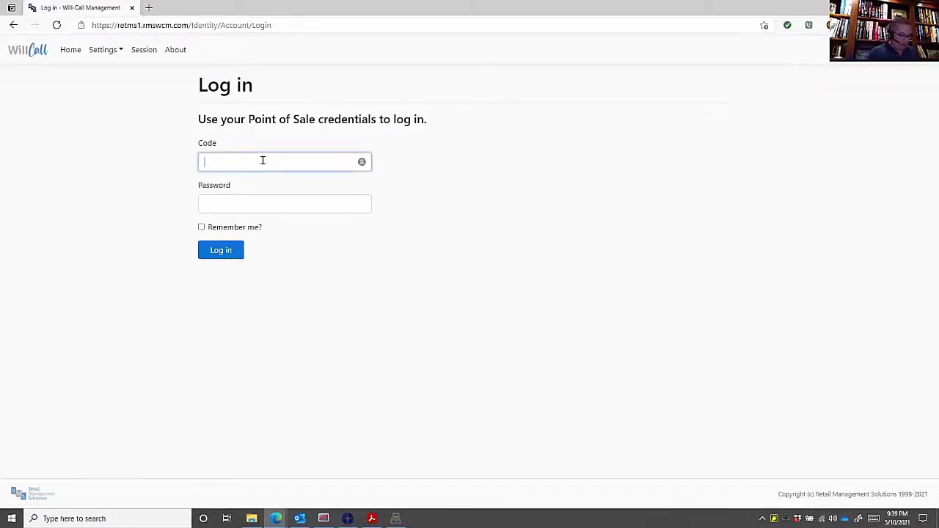
pyautogui.write('2')
pyautogui.press('Tab')
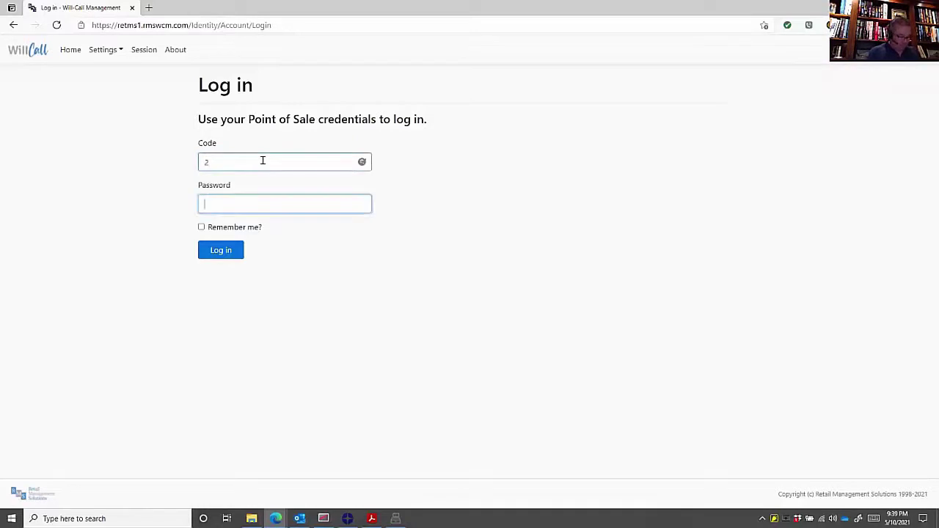
pyautogui.write('••••')
pyautogui.write('********')
pyautogui.press('Return')
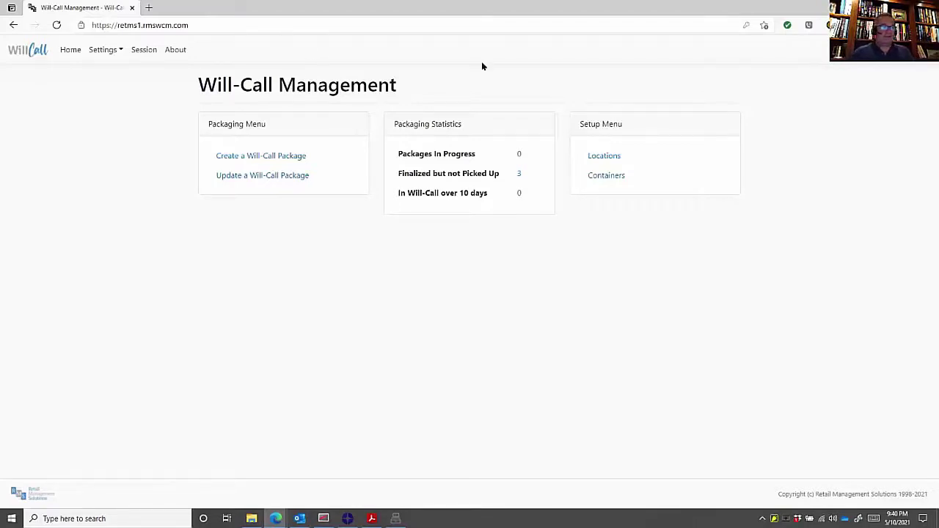
# - Open Setup Menu > Locations to list the STANDARD and REFRIGERATOR will-call locations
pyautogui.click(606, 157)
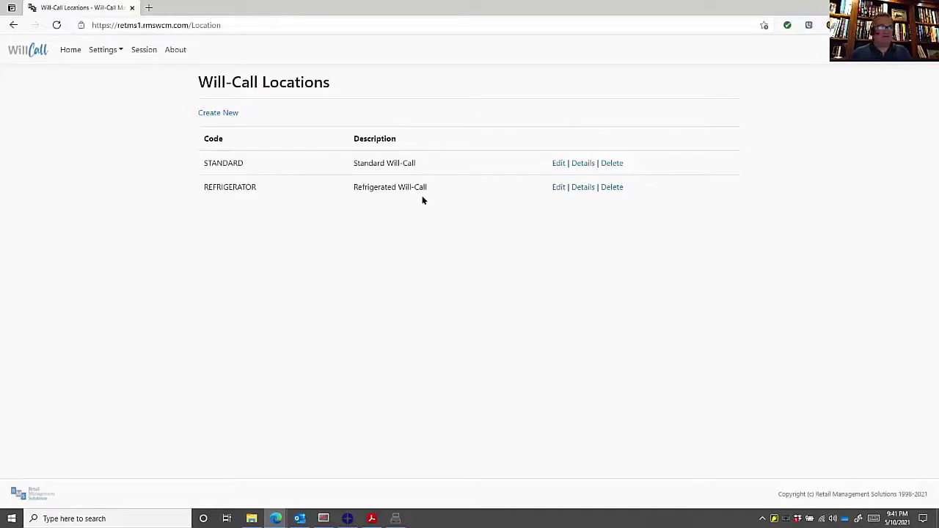
# - Go back to the Home page with its packaging statistics
pyautogui.click(69, 49)
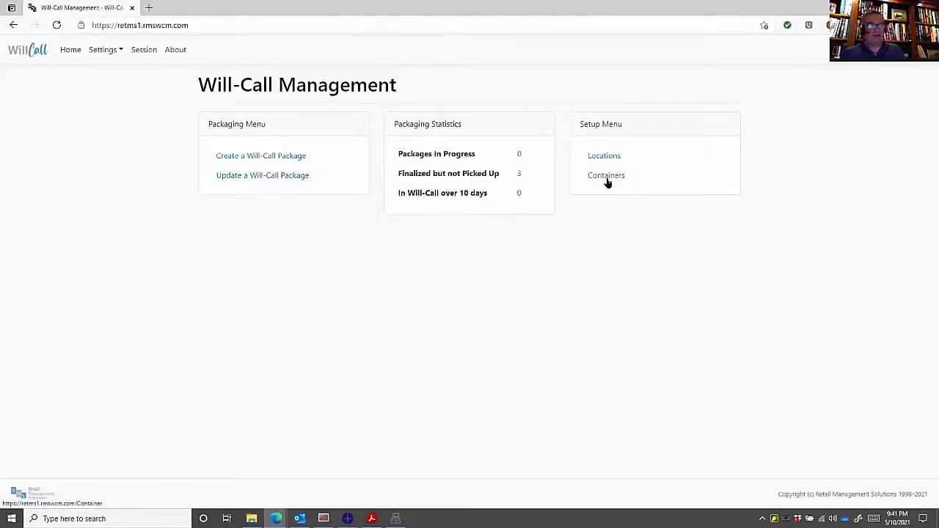
# - Open the Containers list and cancel the Create Sequence form without creating containers
pyautogui.click(606, 179)
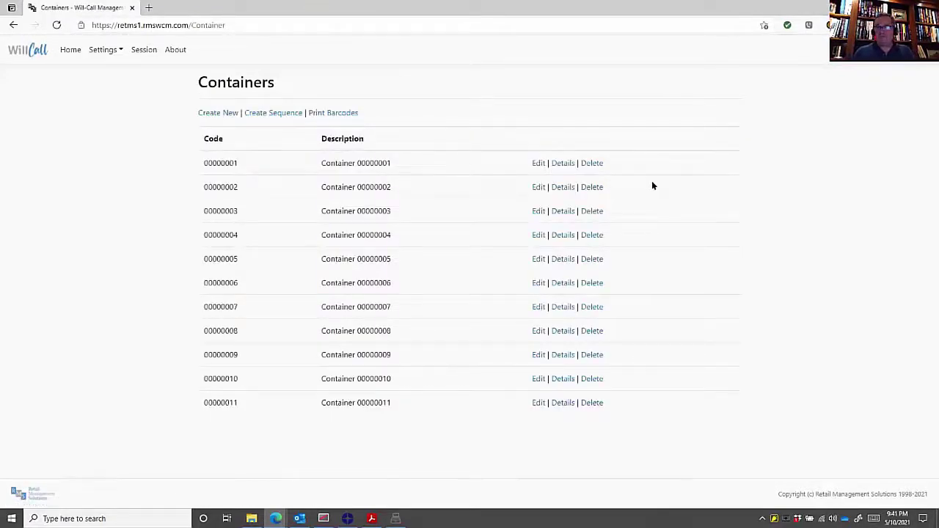
pyautogui.click(272, 114)
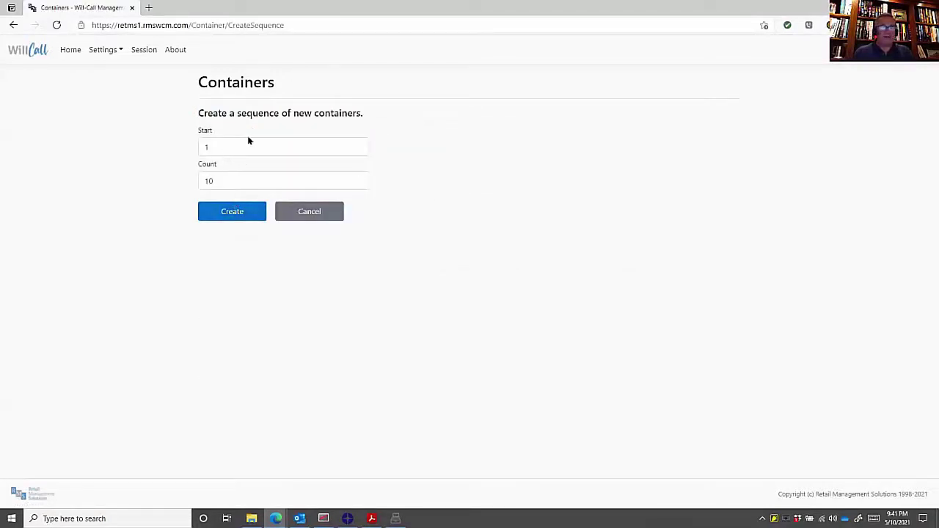
pyautogui.click(300, 218)
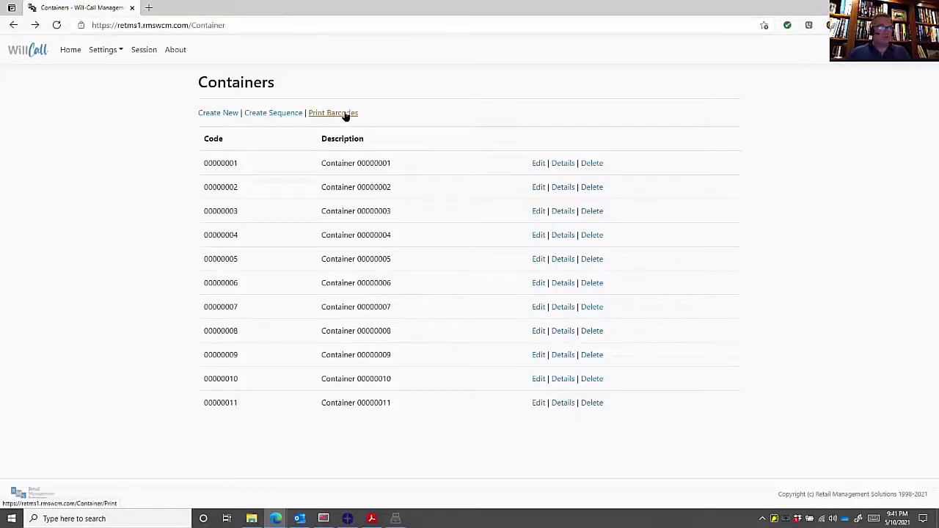
# - Review the barcode label formats, keeping Avery 5160, and cancel without printing
pyautogui.click(345, 115)
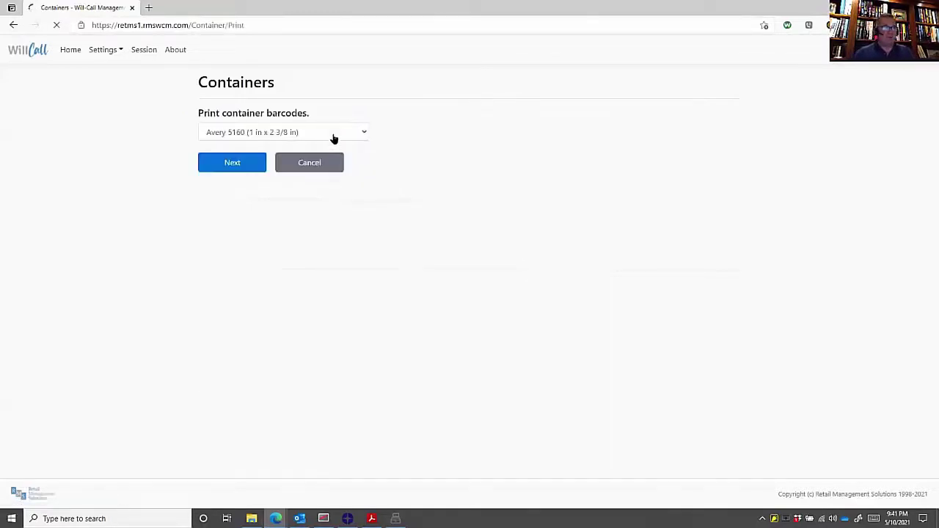
pyautogui.click(361, 133)
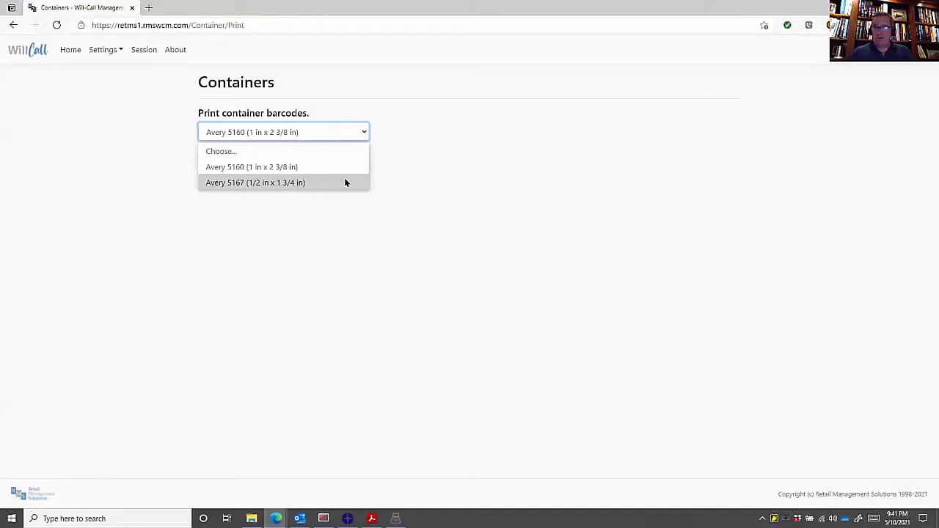
pyautogui.click(410, 176)
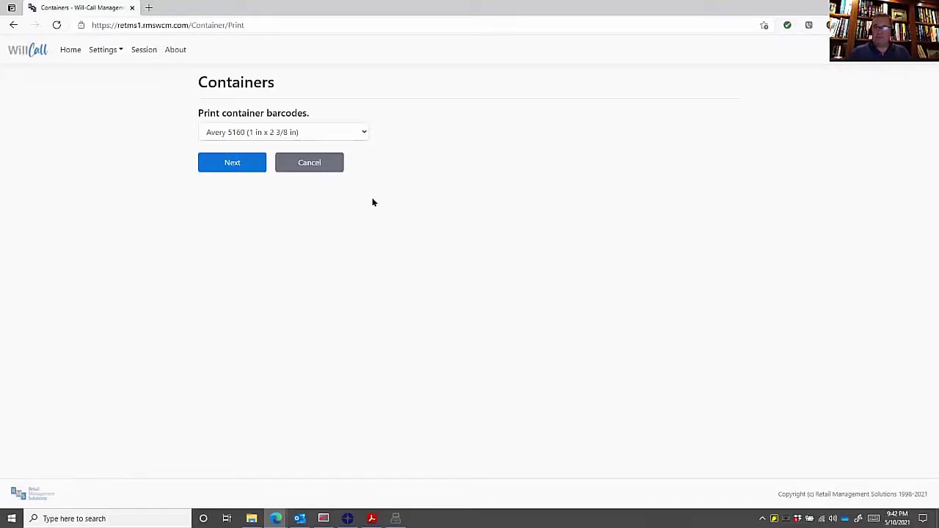
pyautogui.click(309, 171)
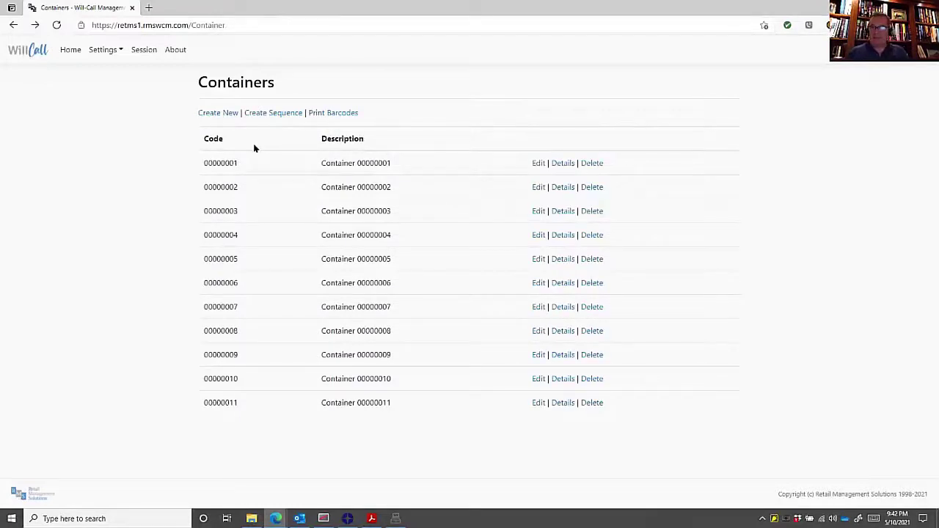
# - Start a new will-call package in container 00000009 from the Home page
pyautogui.click(73, 51)
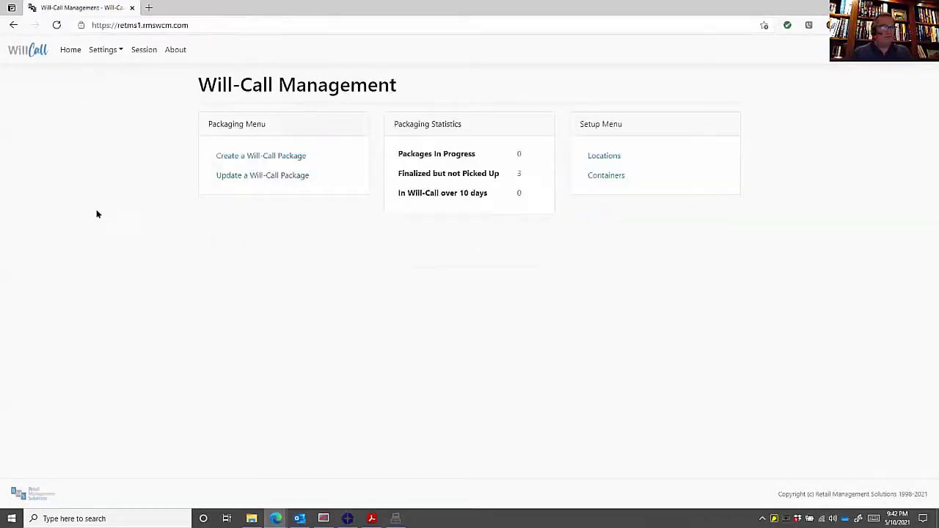
pyautogui.click(224, 159)
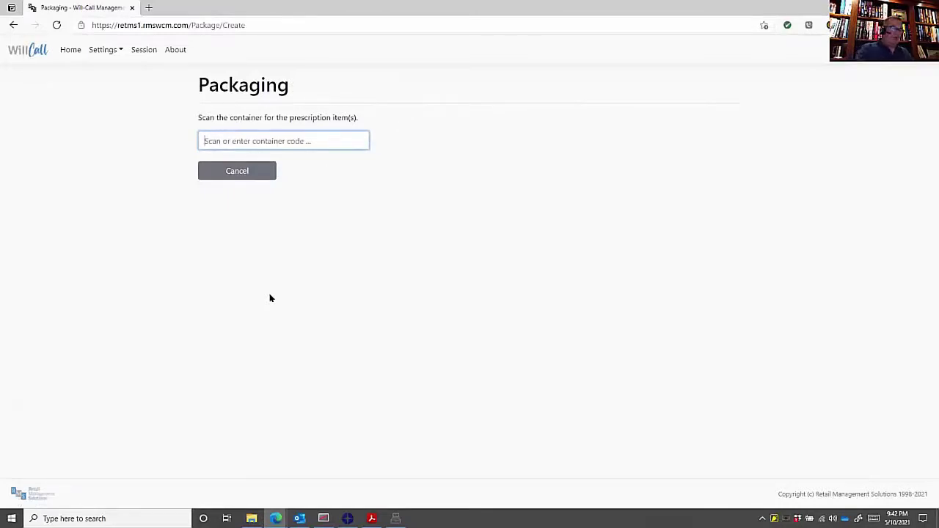
pyautogui.write('00000009')
pyautogui.press('Return')
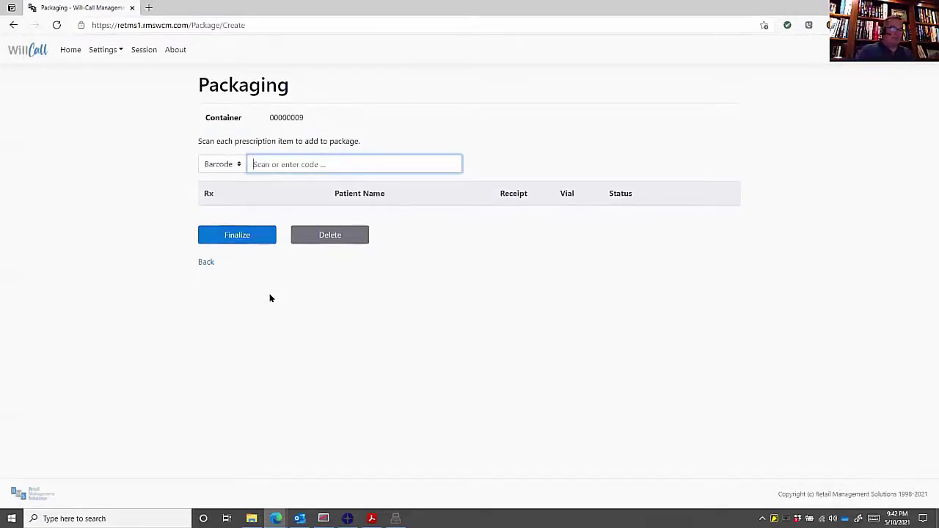
pyautogui.press('Return')
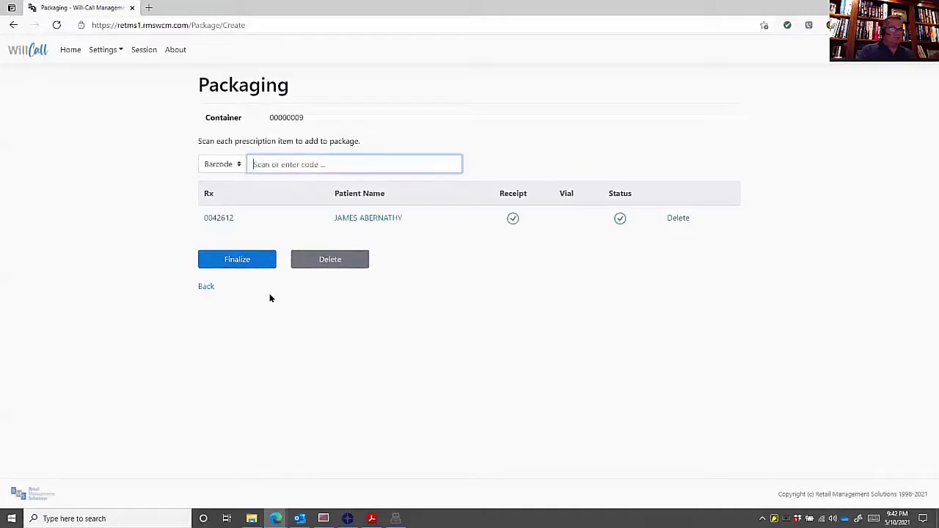
pyautogui.press('Return')
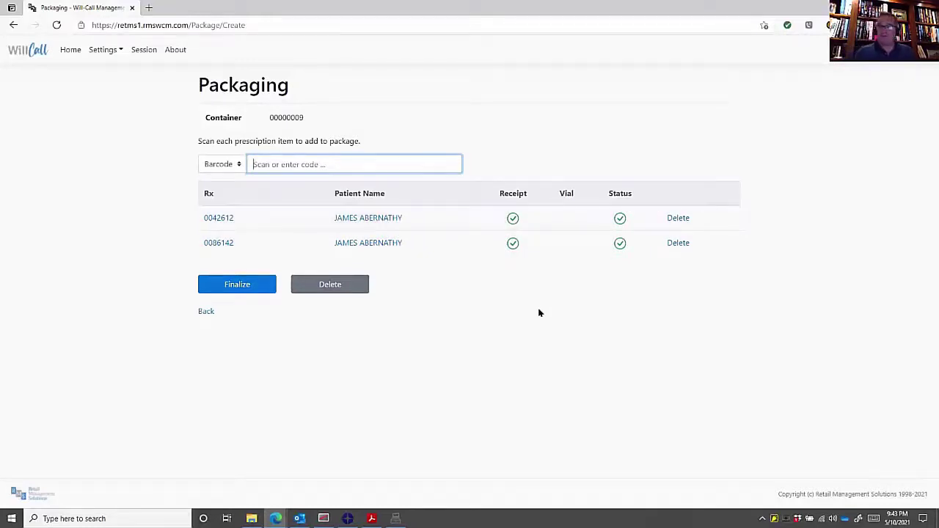
# - Finalize the two-prescription package with location Standard Will-Call and save it
pyautogui.click(242, 286)
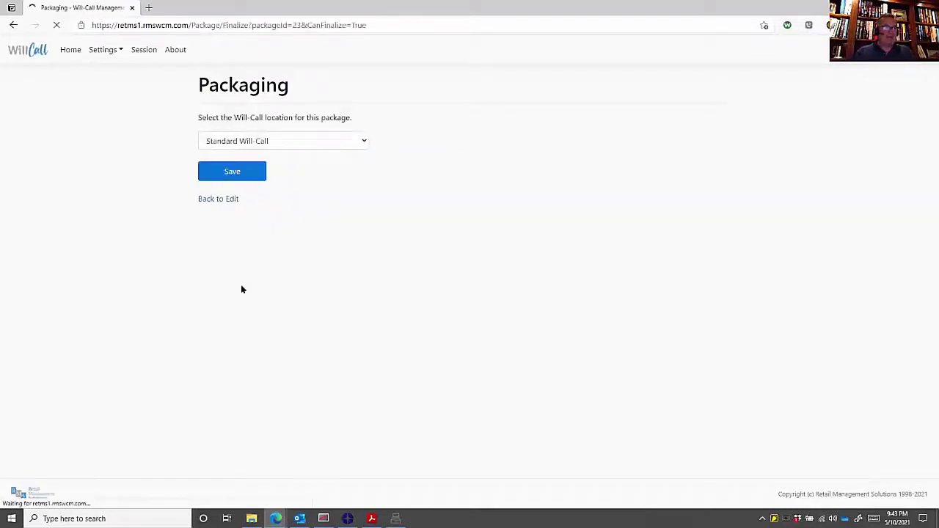
pyautogui.click(333, 146)
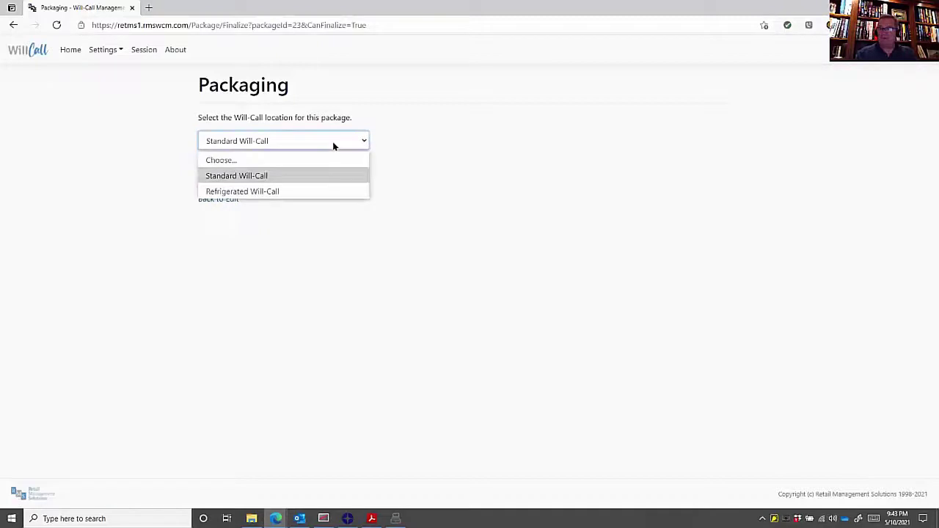
pyautogui.click(333, 144)
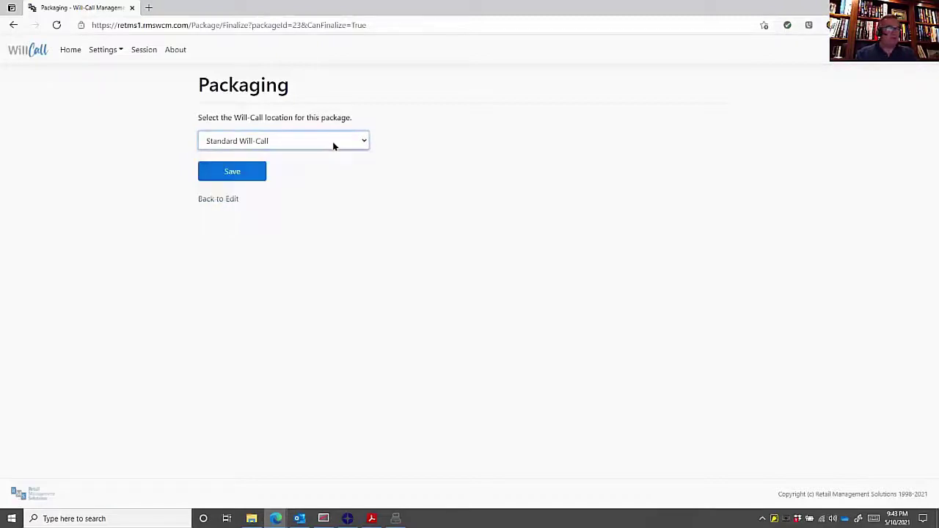
pyautogui.click(238, 173)
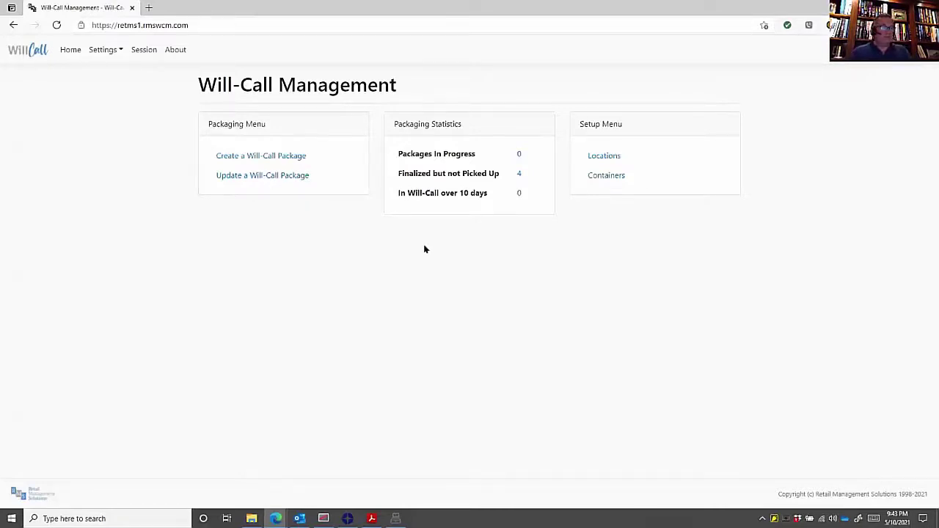
pyautogui.click(396, 519)
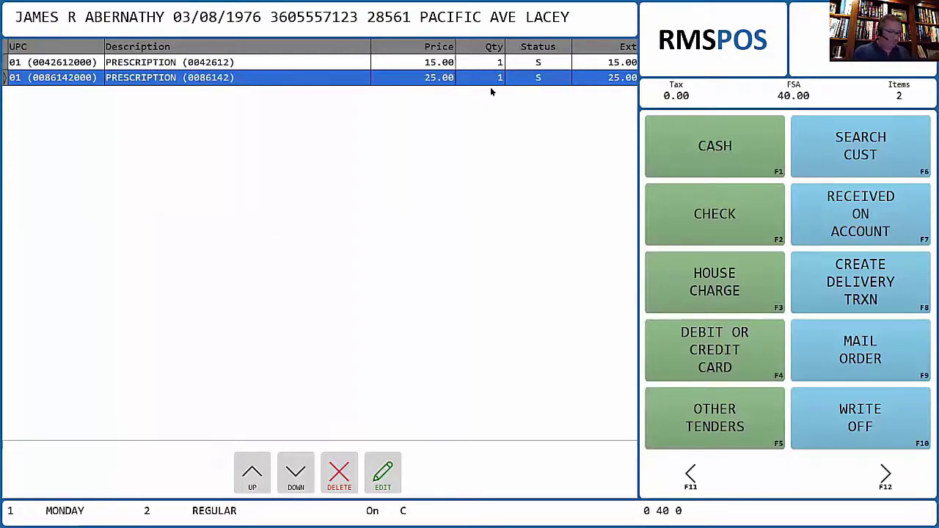
pyautogui.hotkey('alt', 'Tab')
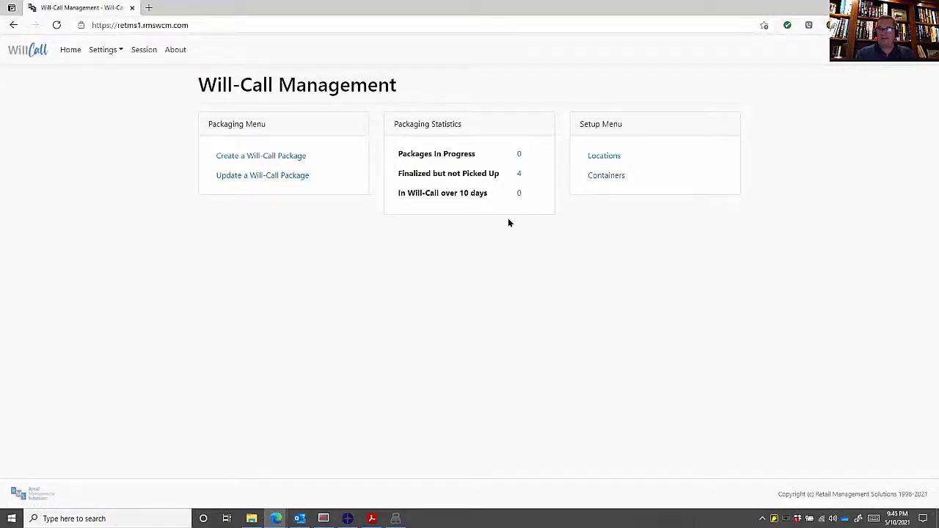
# - Change Maximum days in Will-Call from 10 to 2 in Preferences, save, and return Home
pyautogui.click(105, 52)
pyautogui.click(122, 134)
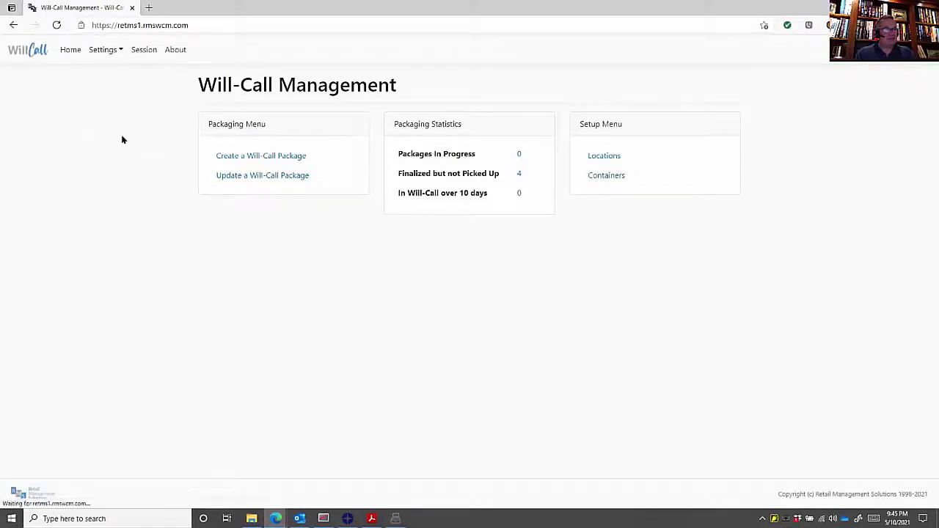
pyautogui.moveTo(401, 241); pyautogui.dragTo(329, 245)
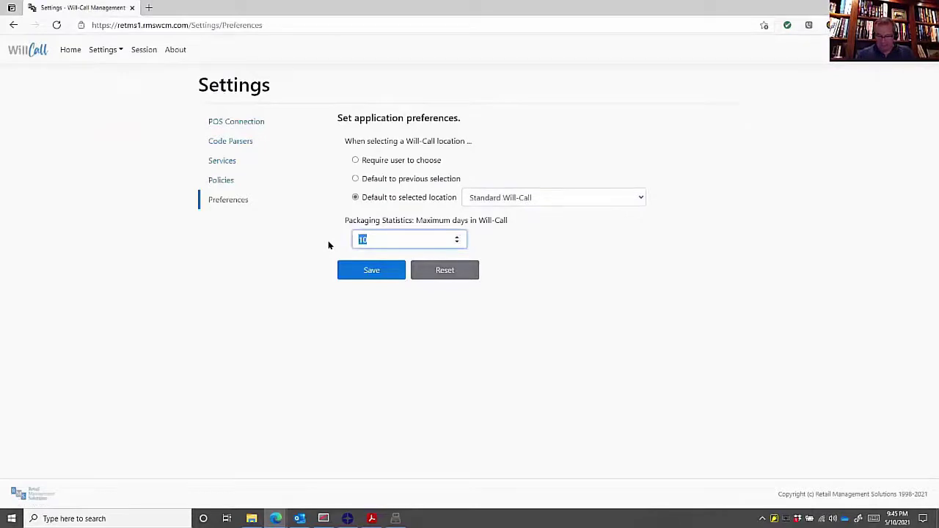
pyautogui.write('2')
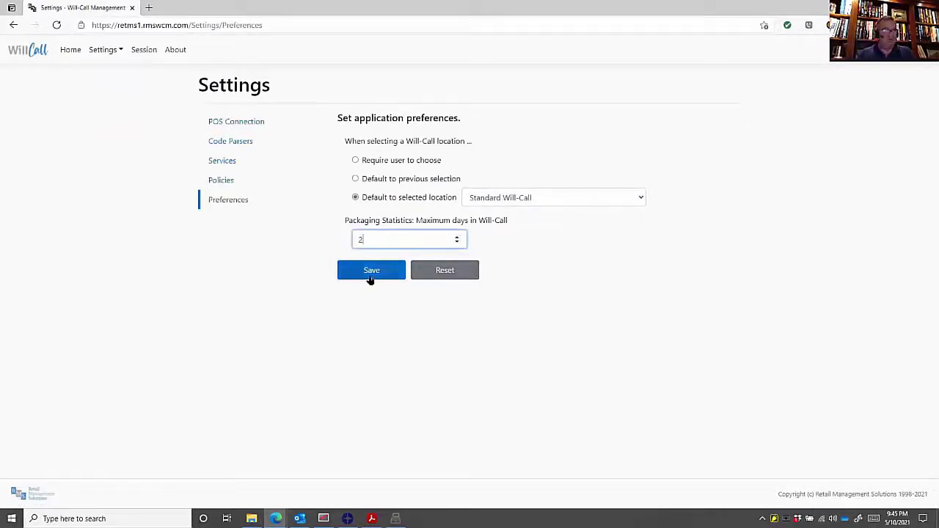
pyautogui.click(372, 276)
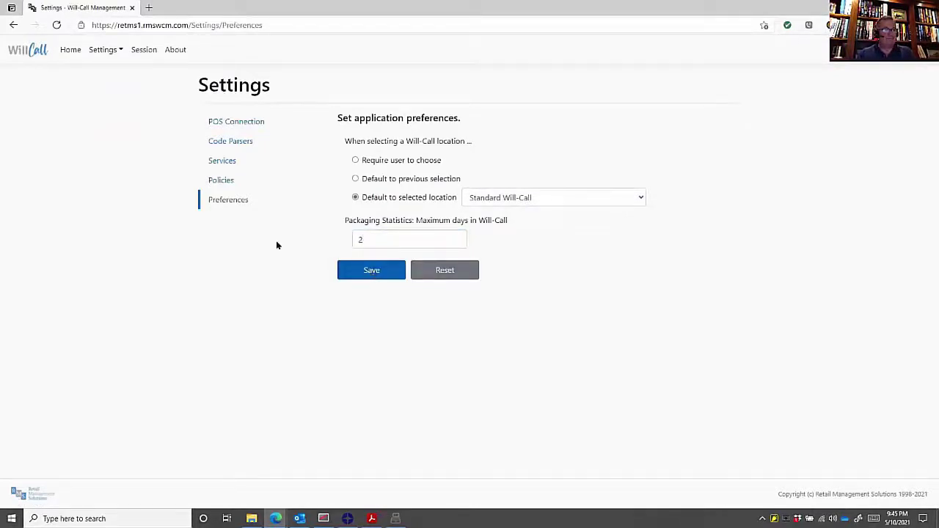
pyautogui.click(69, 50)
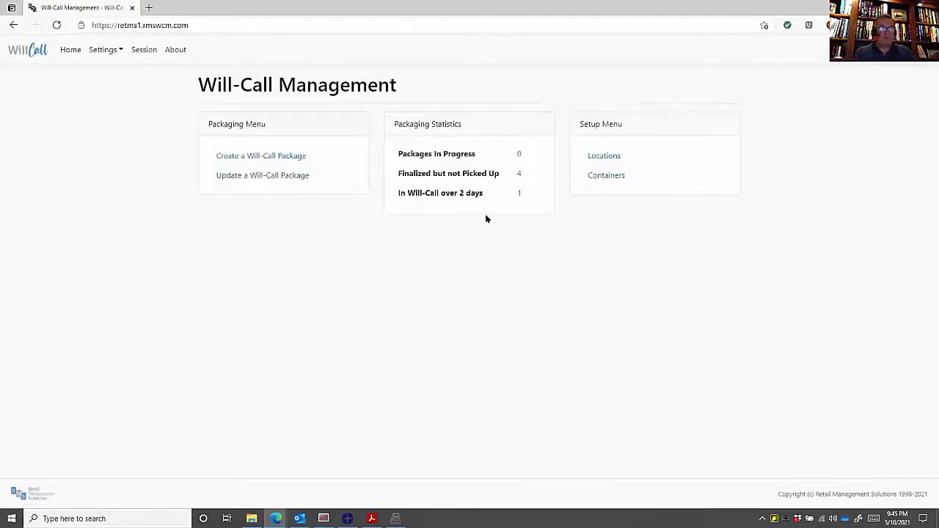
pyautogui.click(519, 195)
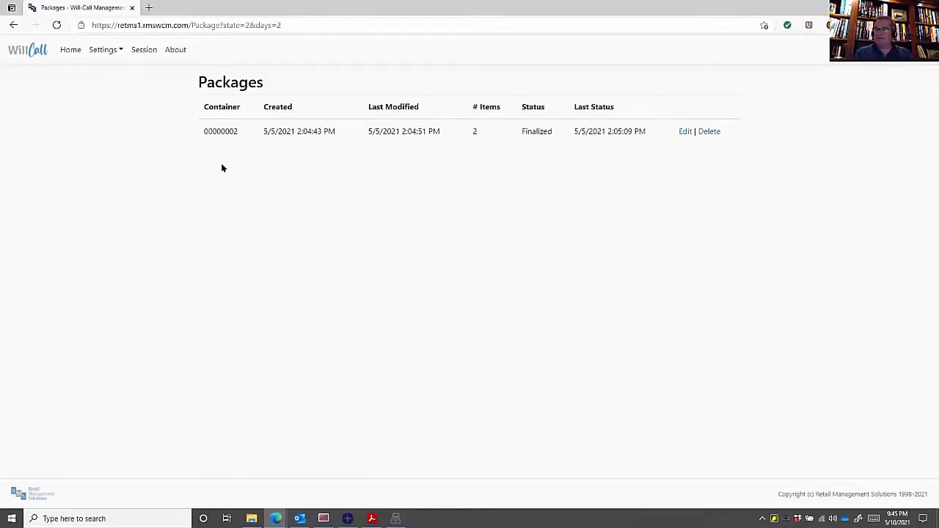
pyautogui.click(65, 51)
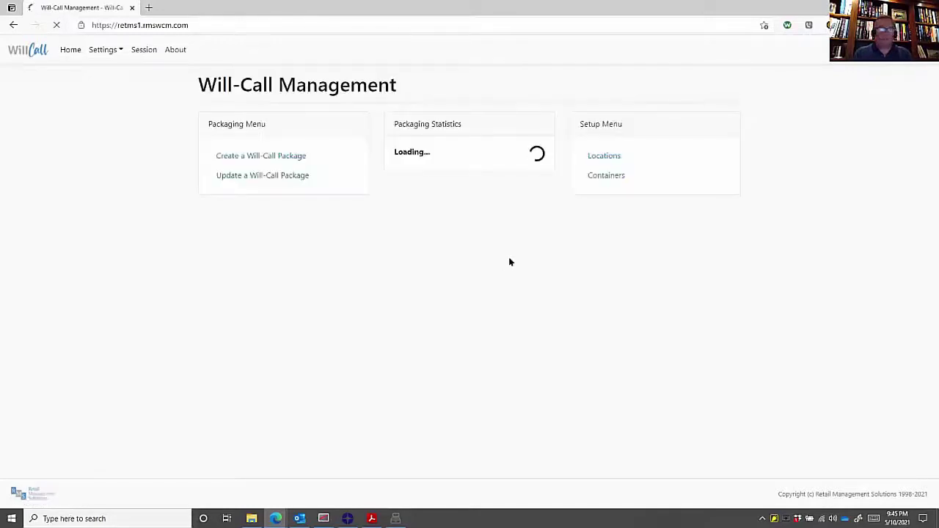